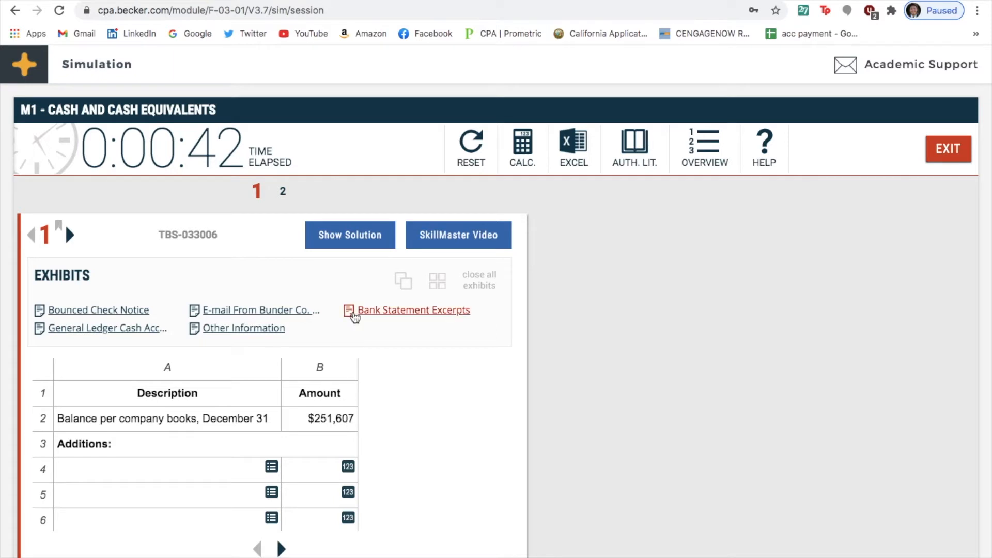
- Look over the book and bank reconciliation tables, then open the Bounced Check Notice exhibit and position it so its full text is readable
scroll(321, 466, "down", 6)
scroll(321, 463, "down", 3)
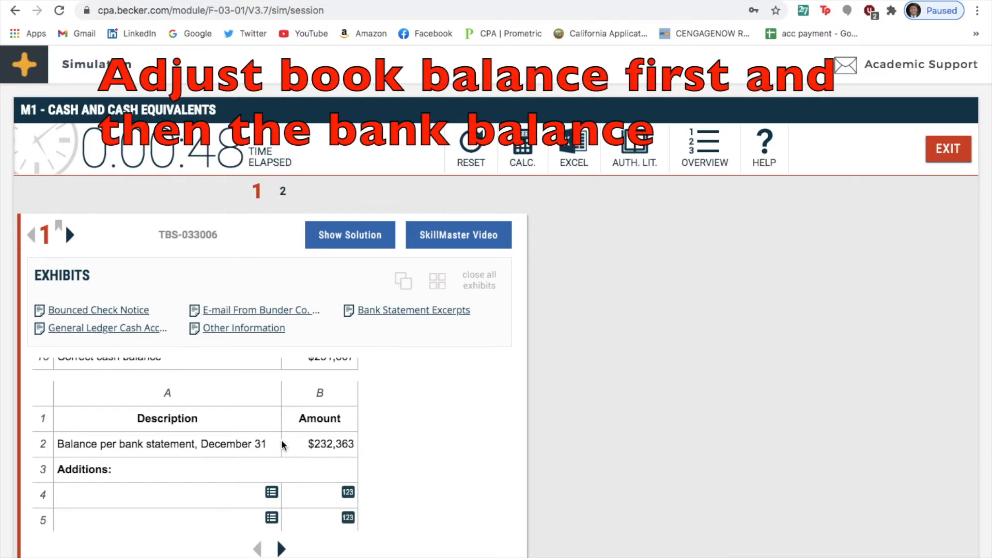
scroll(284, 442, "up", 9)
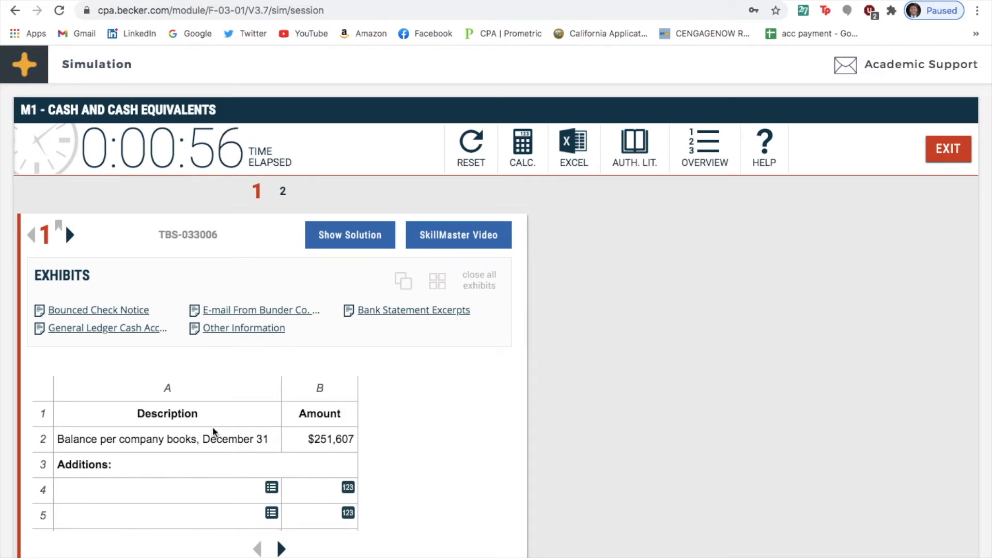
left_click(97, 313)
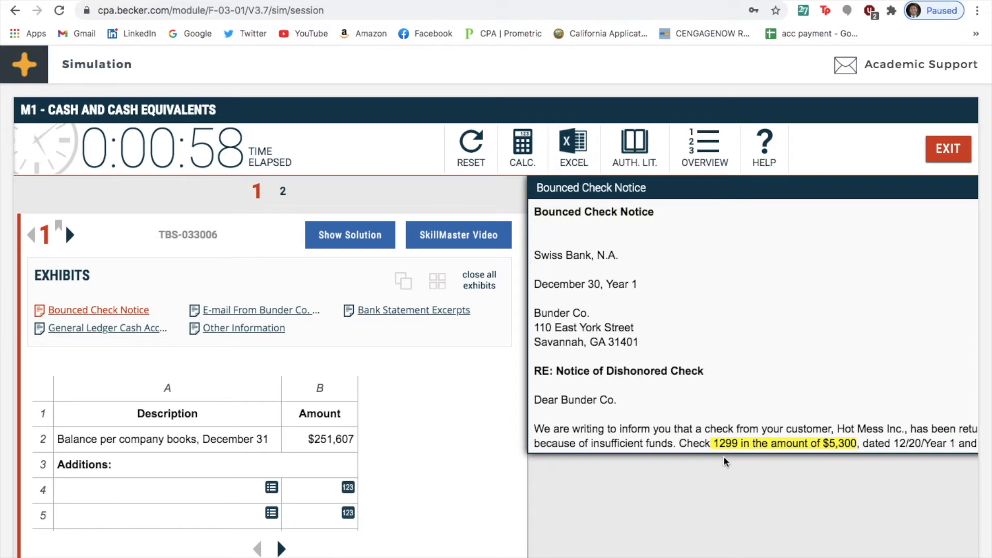
scroll(660, 414, "down", 3)
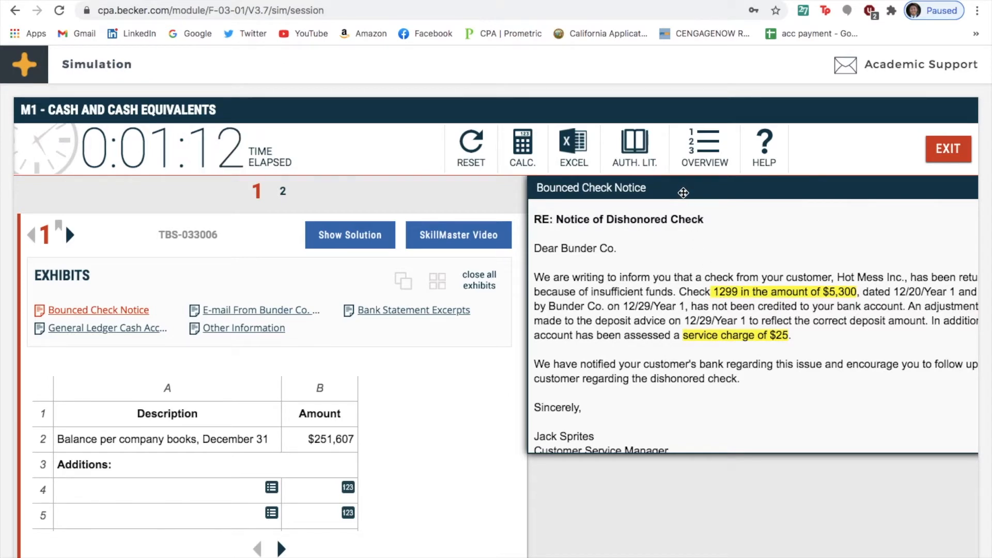
left_click_drag(683, 192, 616, 192)
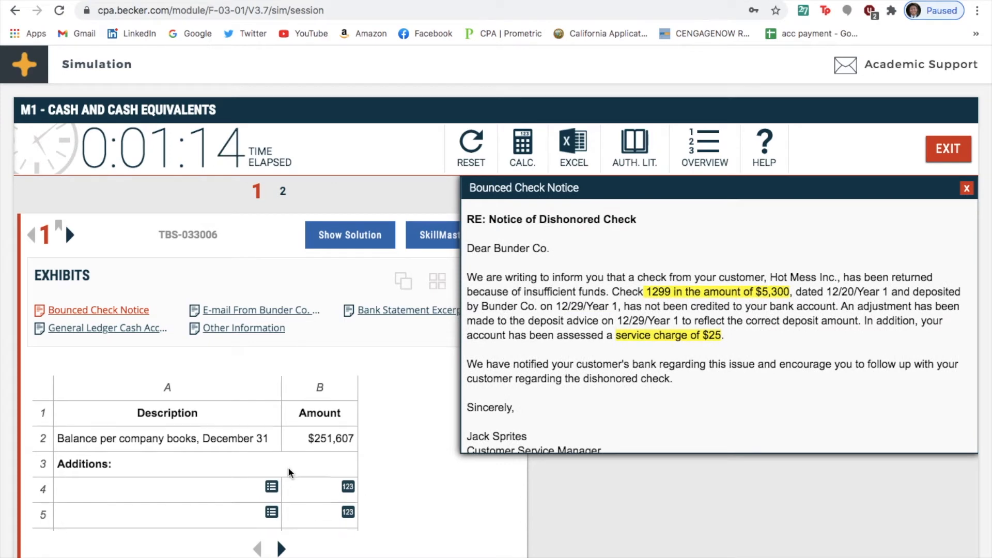
- Record Customer check (NSF) for $5,300 as the first deduction from the company book balance, in row 10
scroll(289, 472, "down", 1)
scroll(289, 472, "up", 3)
scroll(290, 472, "down", 5)
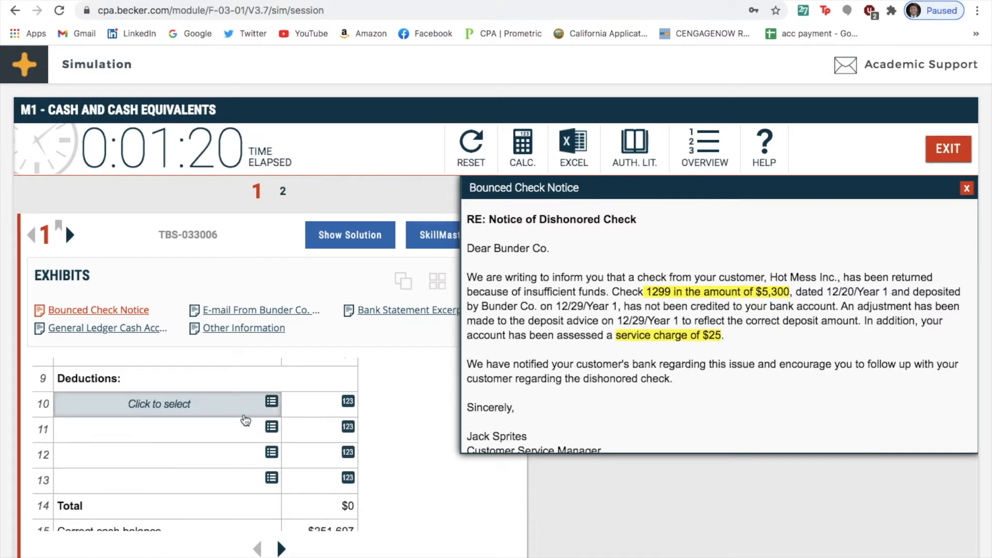
left_click(241, 414)
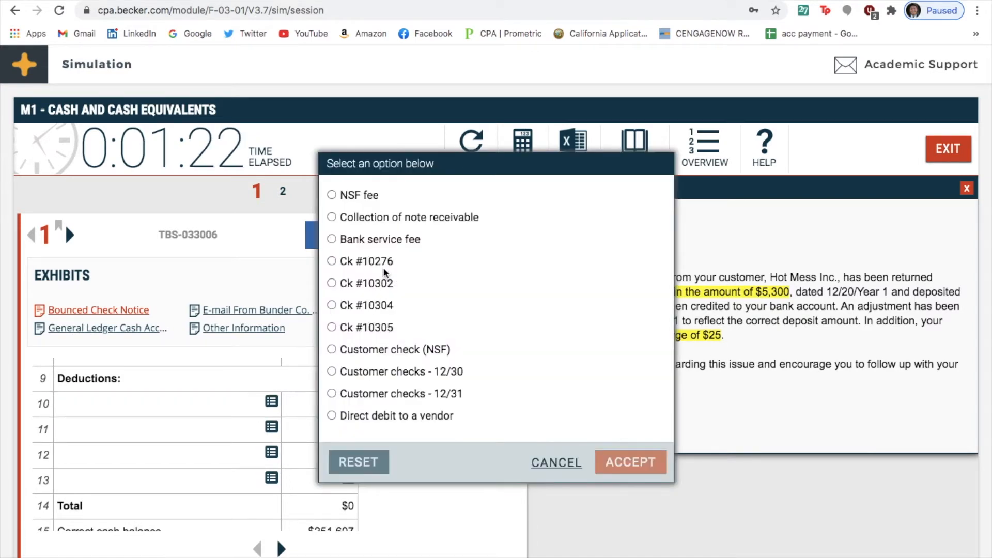
left_click(382, 354)
left_click(630, 462)
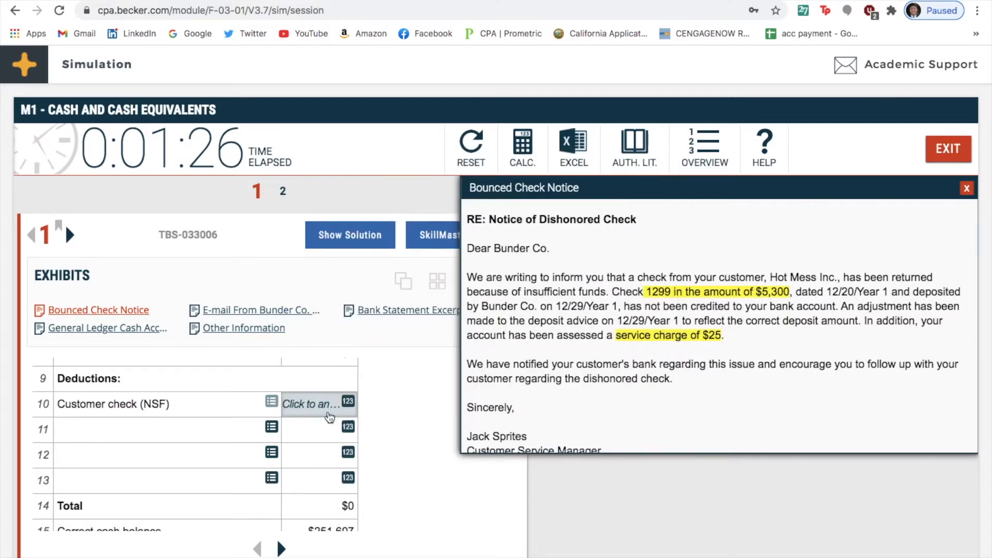
left_click(328, 416)
type("5300")
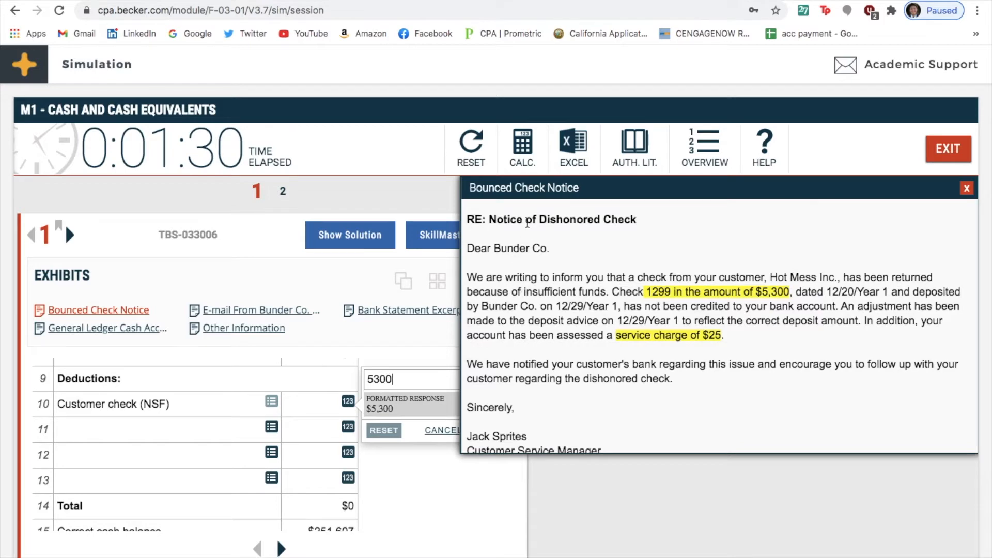
left_click_drag(552, 185, 619, 184)
left_click(472, 433)
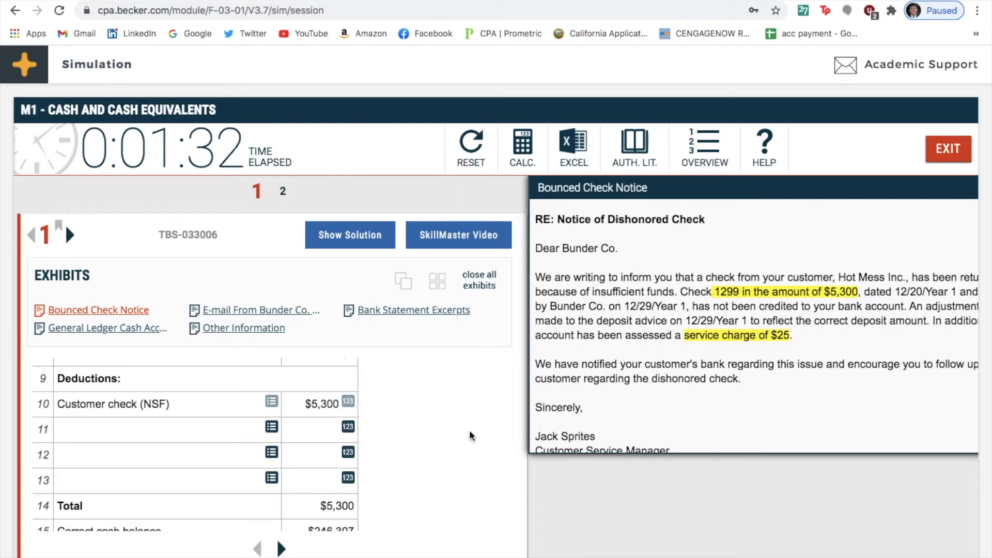
- Add NSF fee for $25 as the second deduction from the book balance, in row 11
left_click(210, 430)
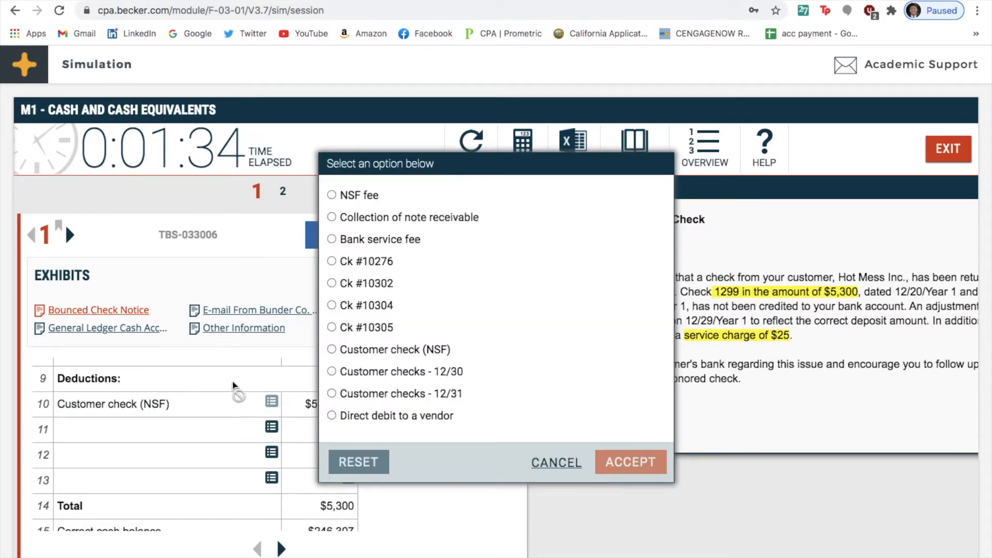
left_click(368, 194)
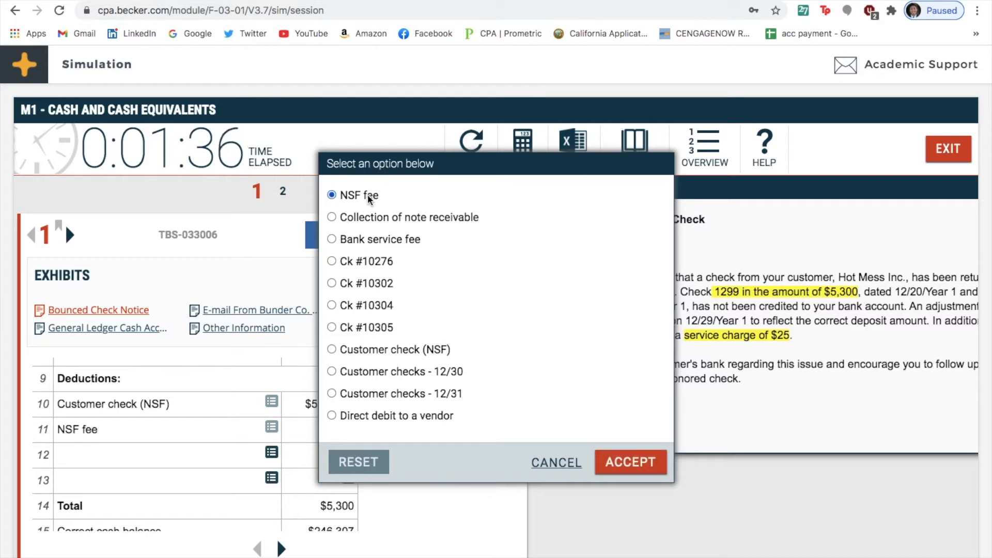
left_click(629, 462)
left_click(320, 429)
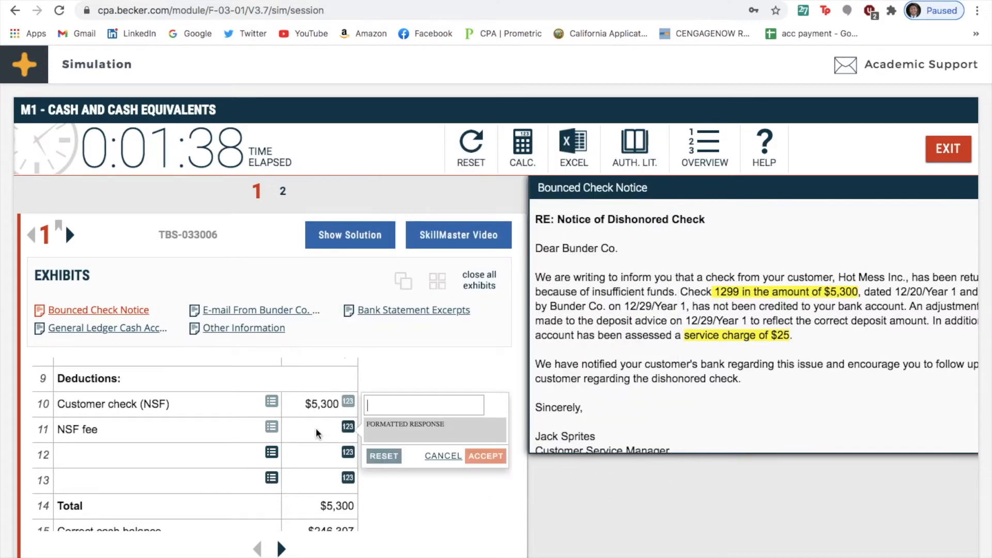
type("25")
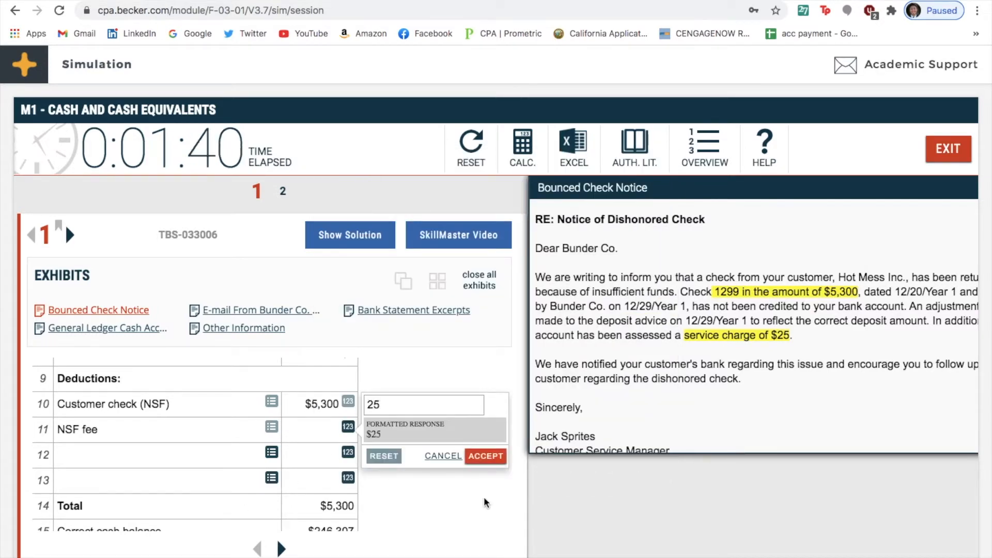
left_click(483, 456)
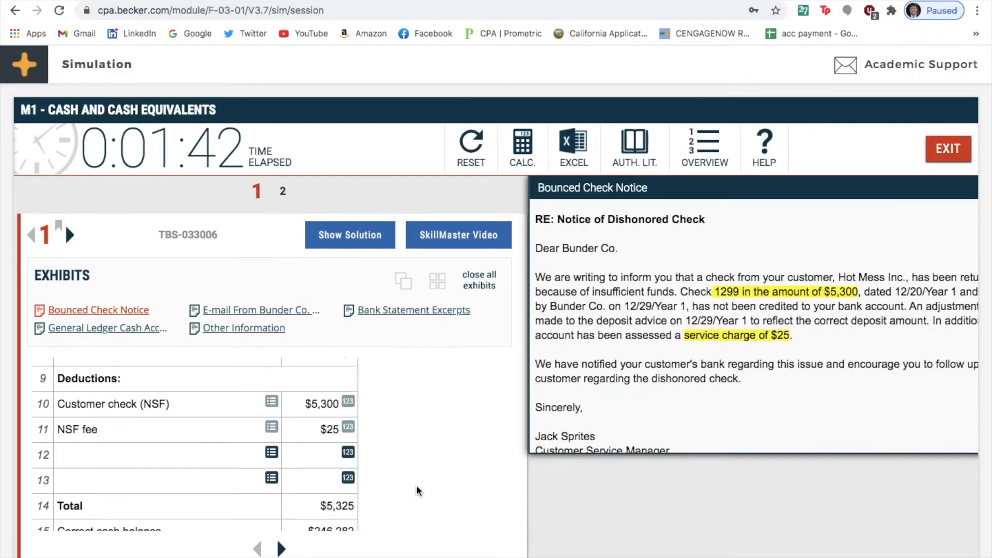
- Replace the Bounced Check Notice with the e-mail exhibit from the Bunder Co. AP Manager, keeping the book additions rows in view
scroll(209, 446, "up", 5)
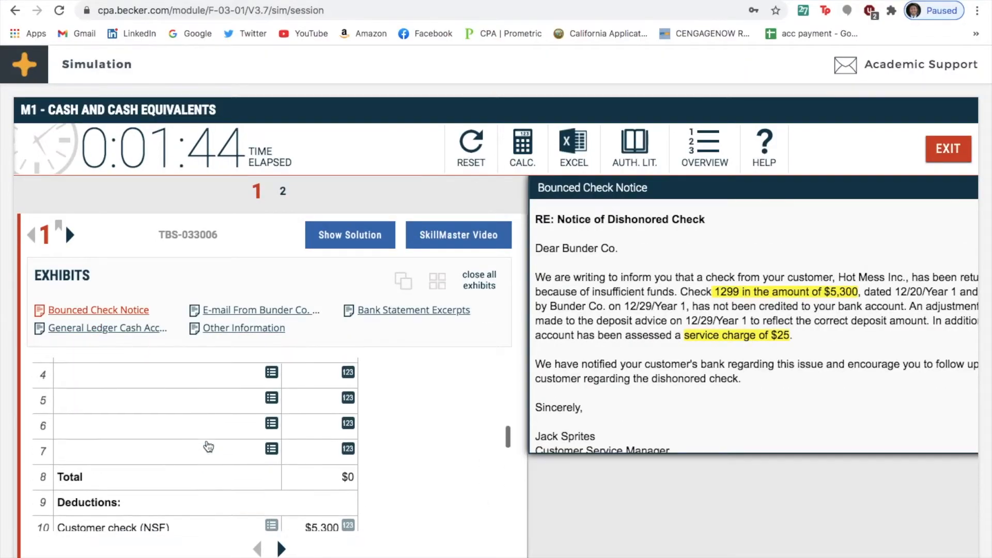
left_click_drag(761, 187, 639, 185)
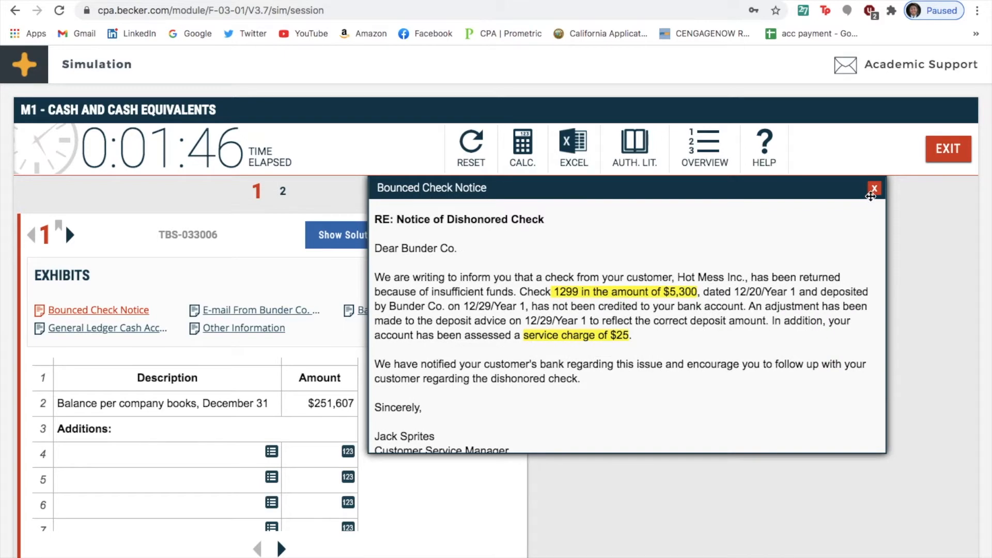
left_click(873, 189)
left_click(269, 312)
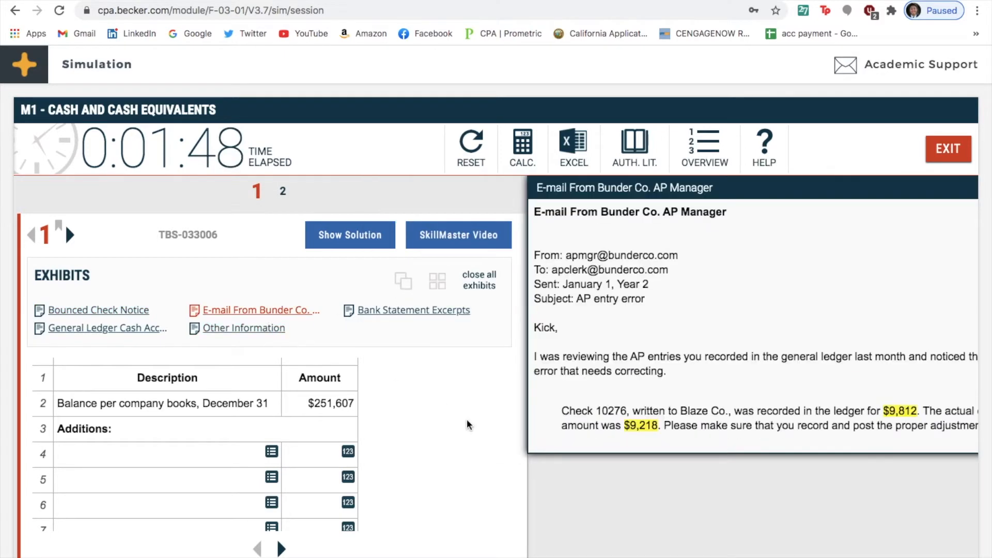
left_click_drag(648, 191, 503, 179)
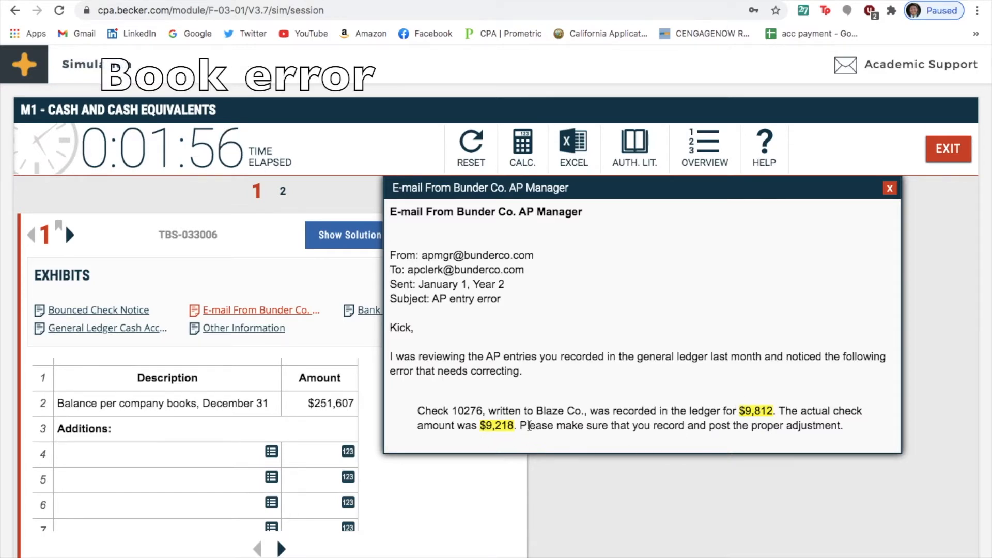
- Record Ck #10276 for $594 as the first addition to the book balance, in row 4
left_click(228, 450)
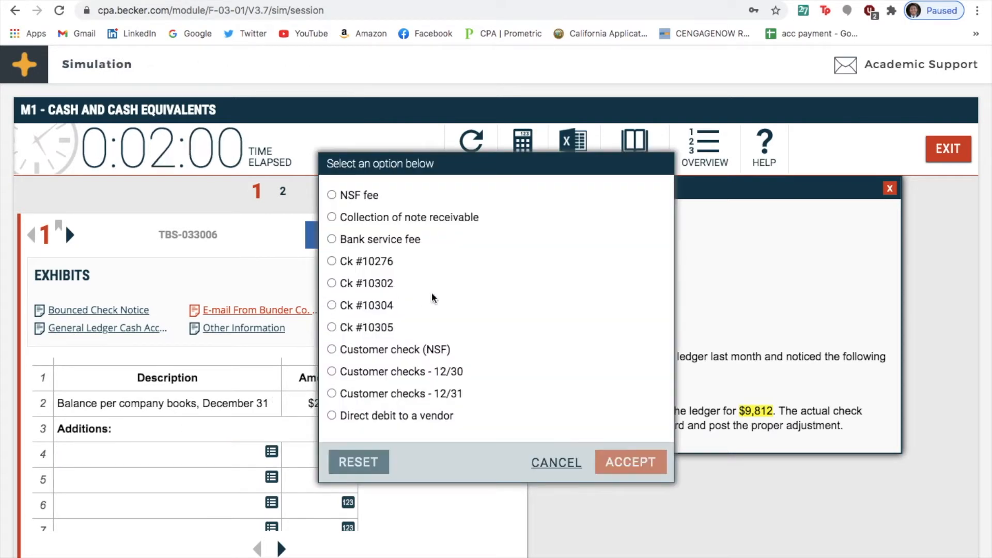
left_click(384, 261)
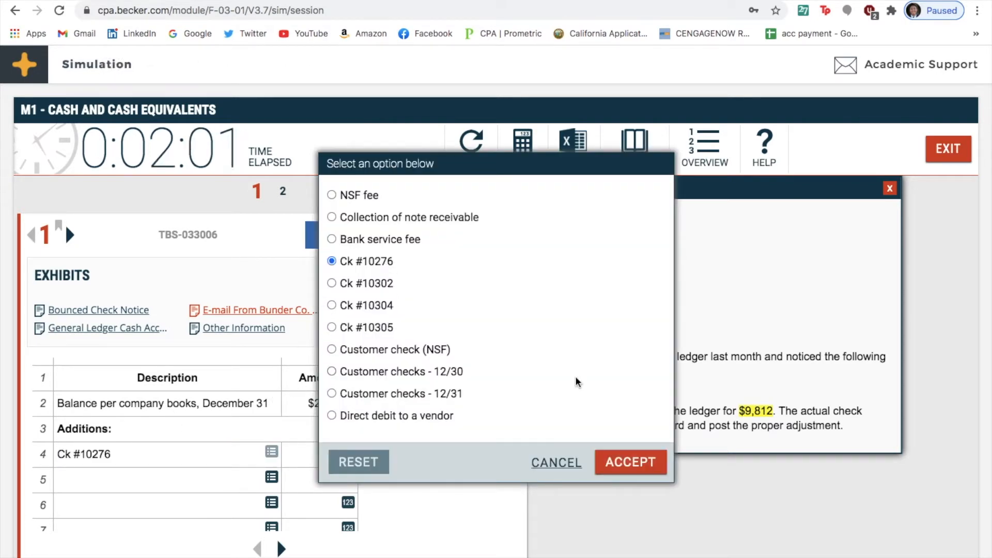
left_click(615, 468)
left_click(335, 444)
type("5")
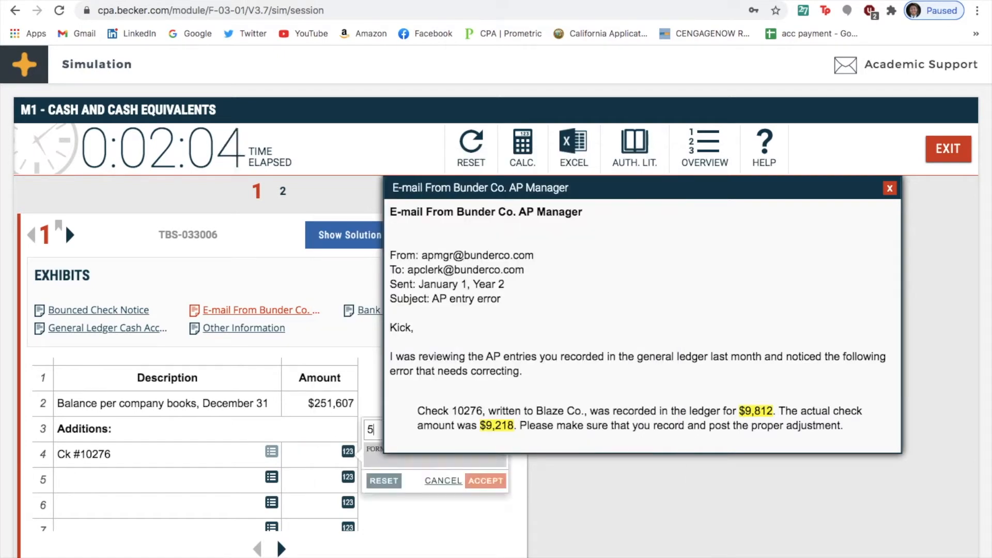
type("94")
left_click(477, 482)
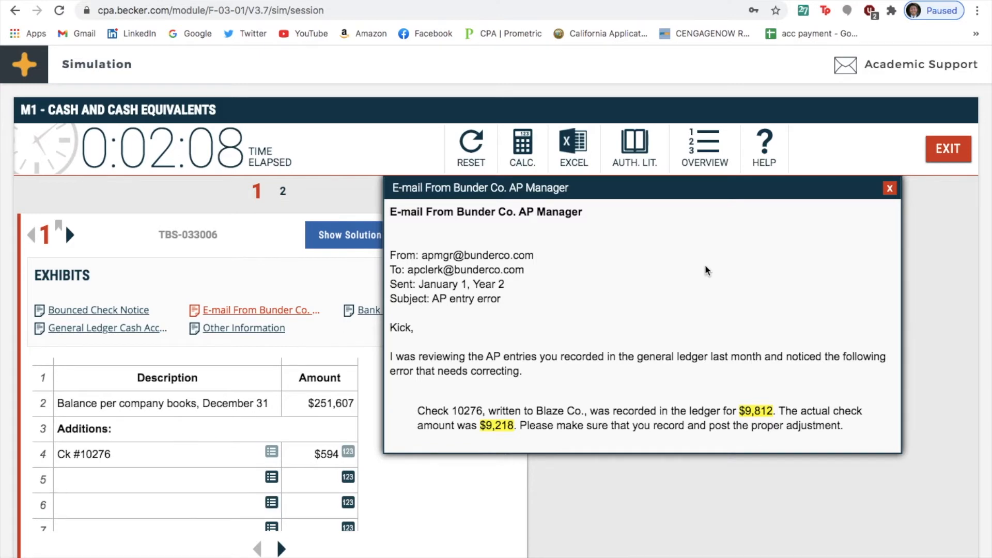
- Close the AP manager's e-mail and open the Other Information exhibit so its full text is readable beside the table
left_click(892, 192)
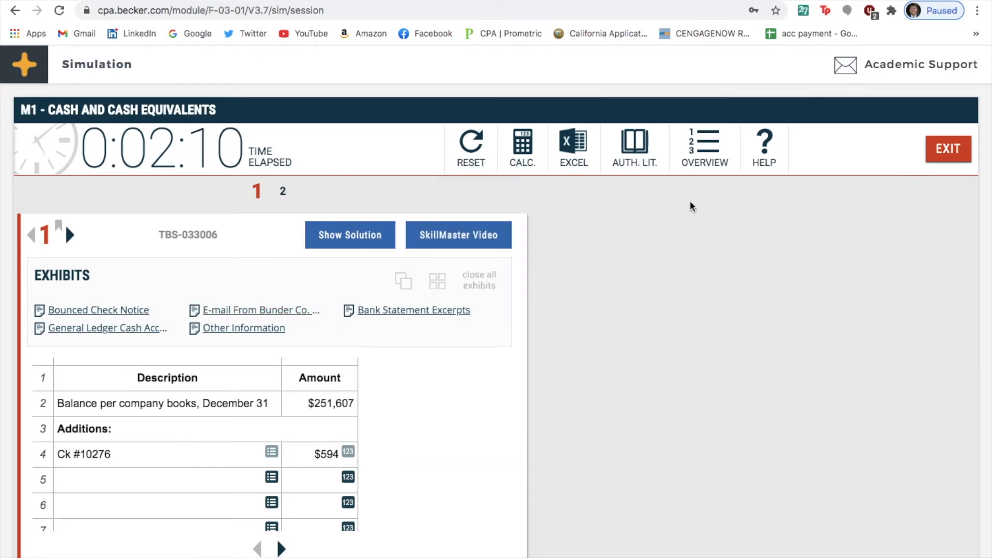
left_click(265, 331)
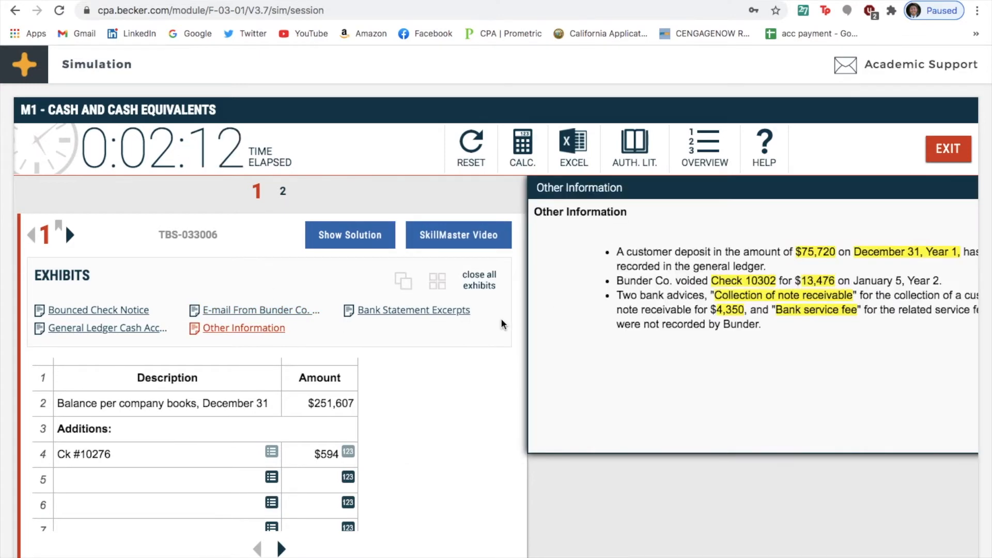
left_click_drag(728, 191, 637, 193)
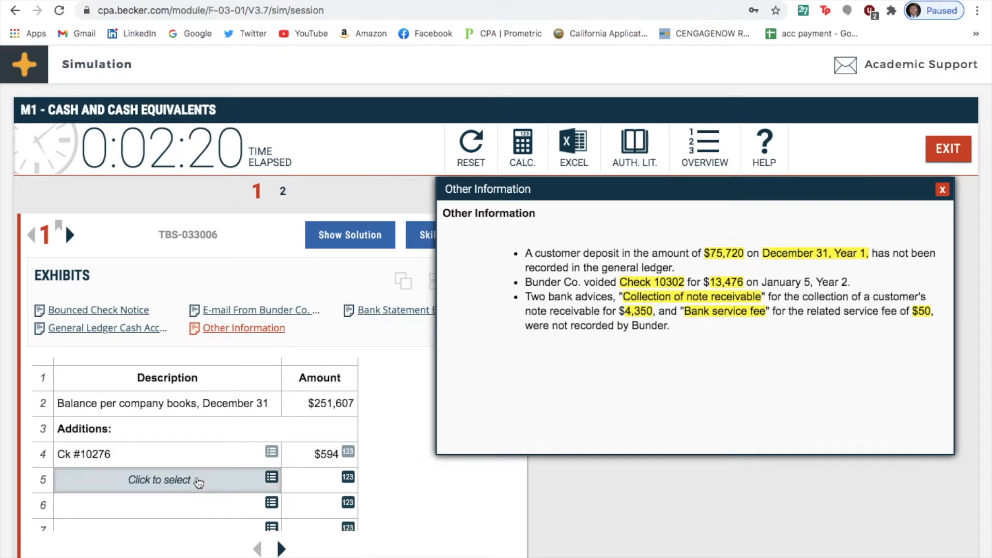
- Add Customer checks - 12/31 for $75,720 as the second addition to the book balance, in row 5
left_click(199, 482)
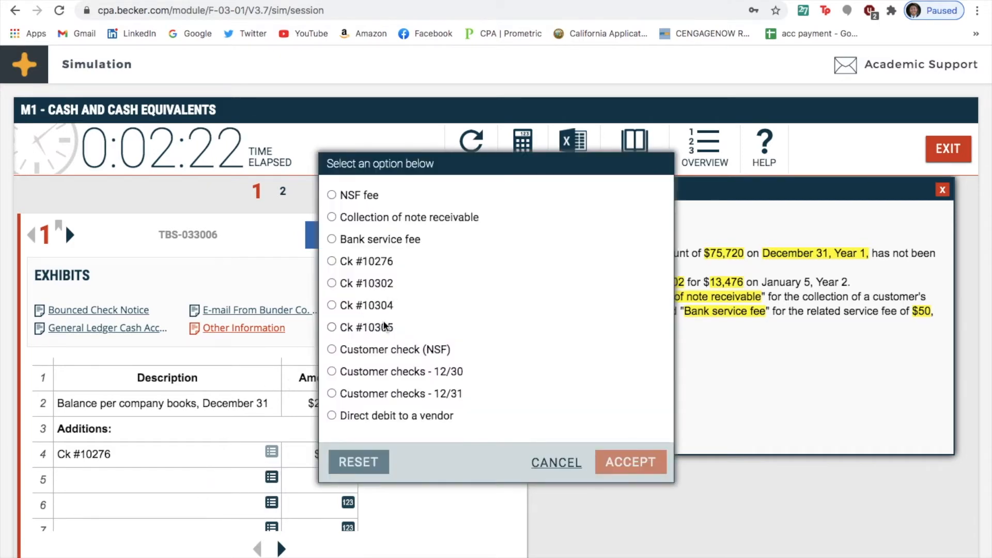
left_click(420, 395)
left_click(647, 465)
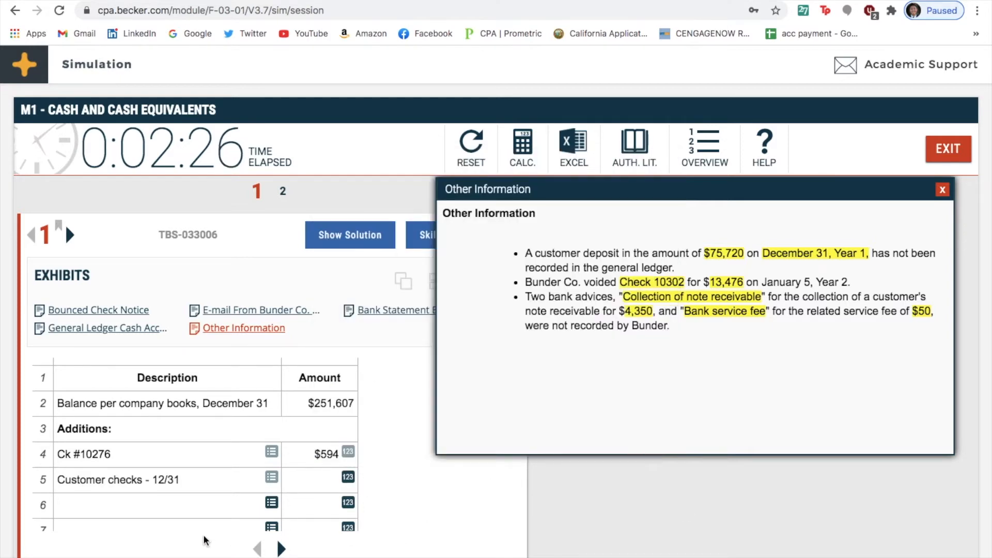
left_click(298, 475)
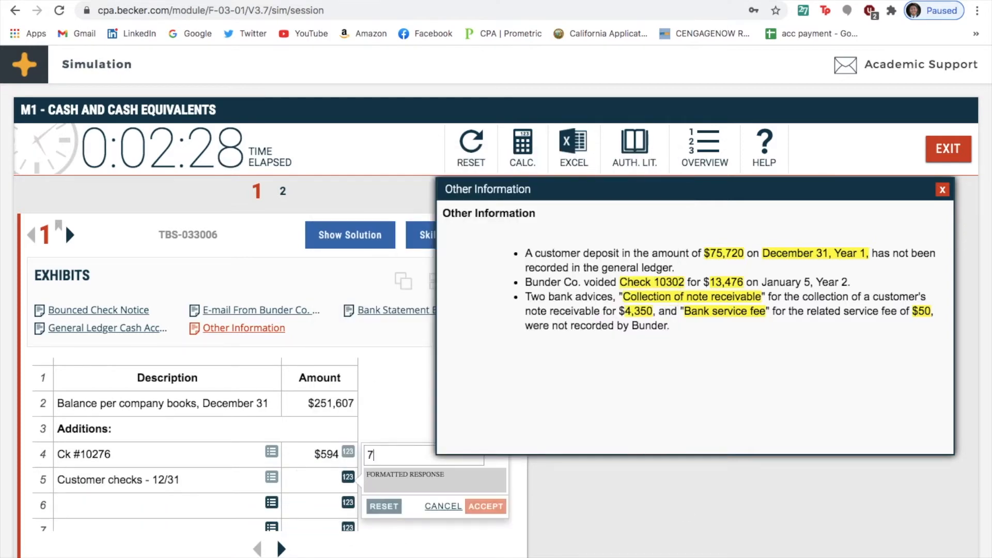
type("75,720")
left_click(489, 508)
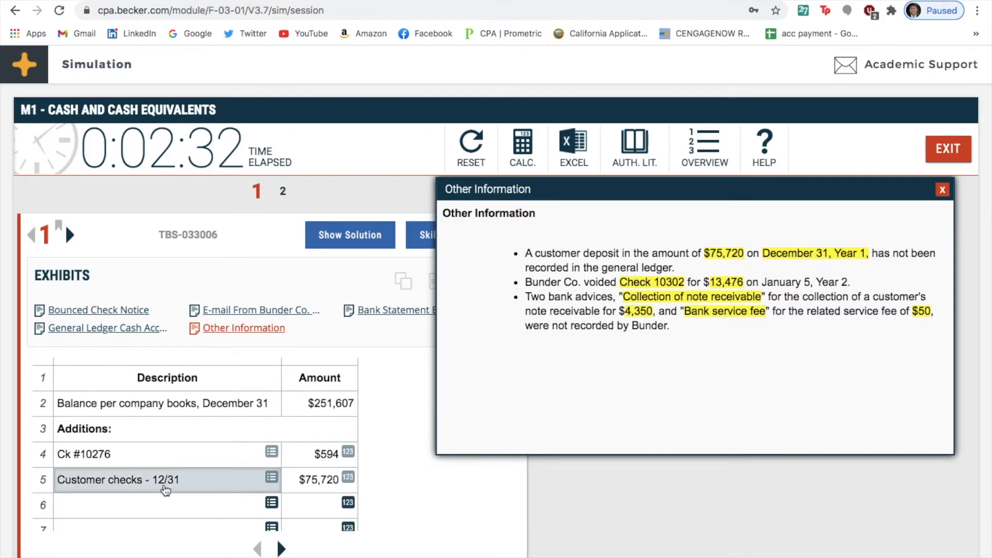
- Add the voided check, Ck #10302, for $13,476 as the third addition to the book balance, in row 6
scroll(165, 489, "down", 2)
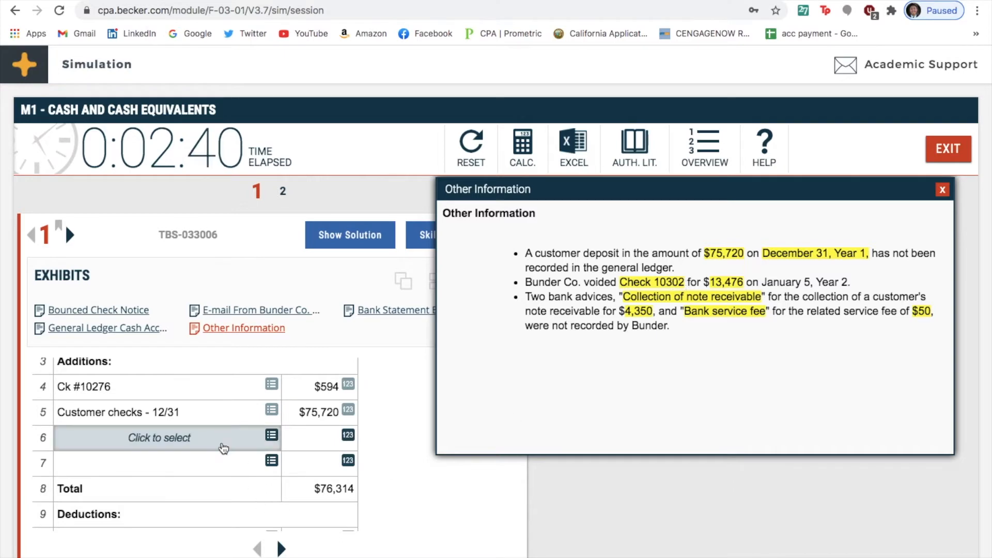
left_click(219, 444)
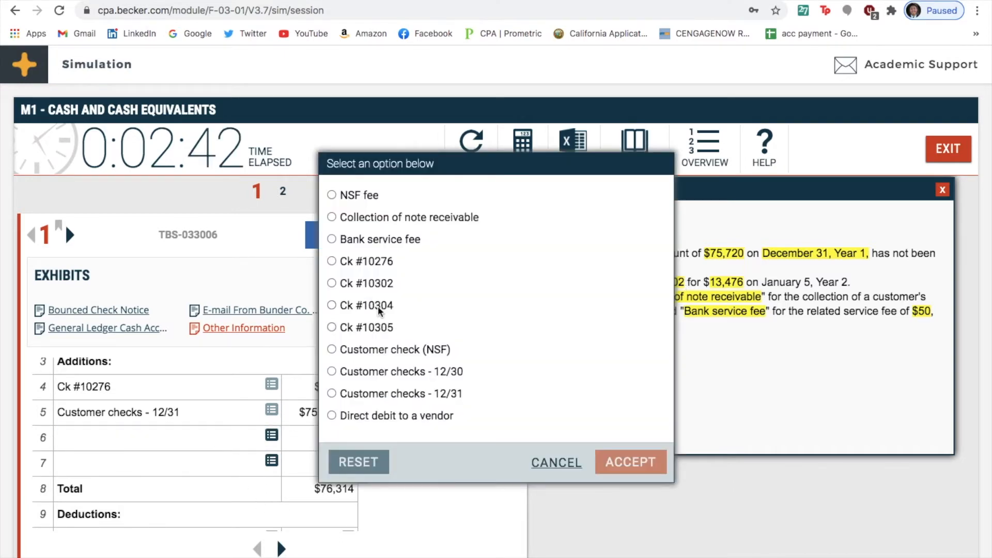
left_click(359, 283)
left_click(625, 457)
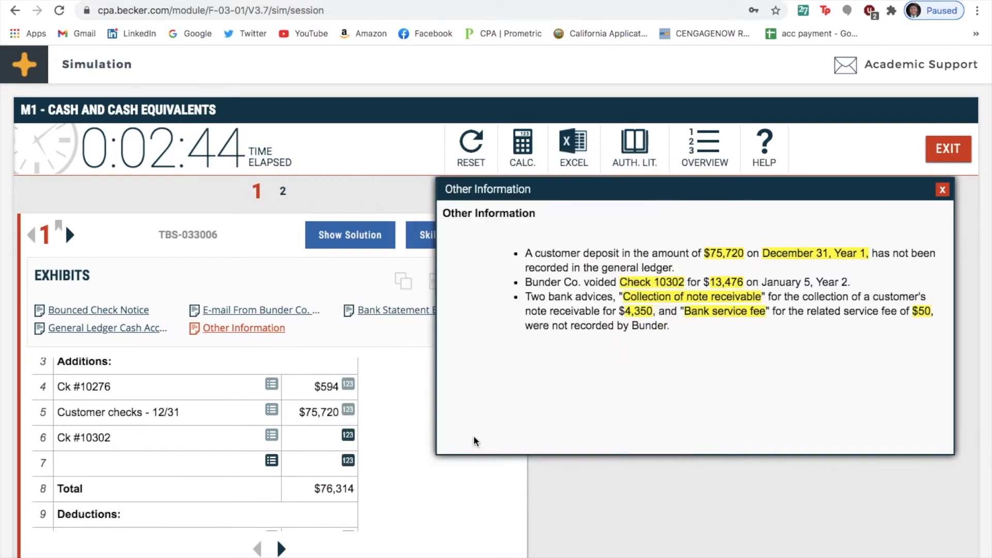
left_click(315, 437)
type("13")
type("7")
type("76")
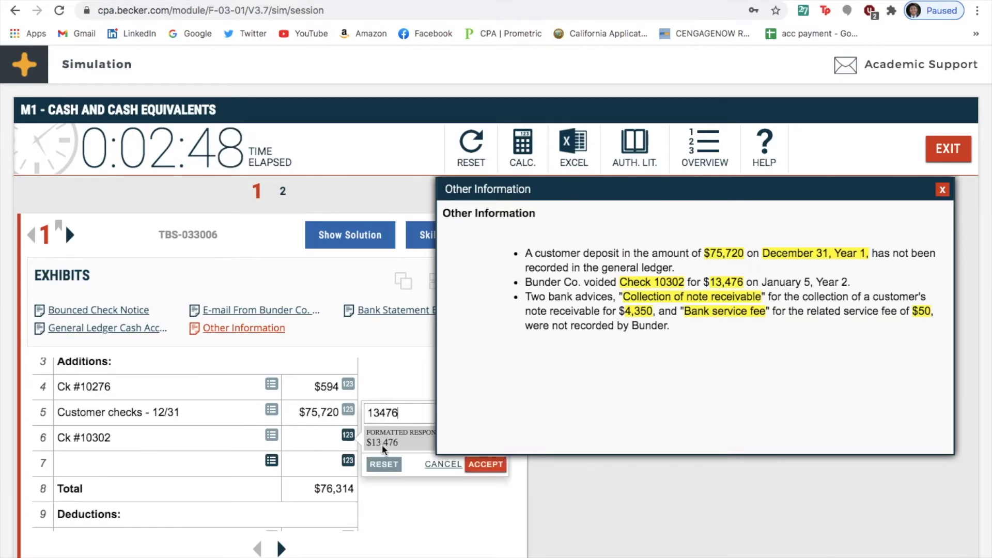
left_click(480, 464)
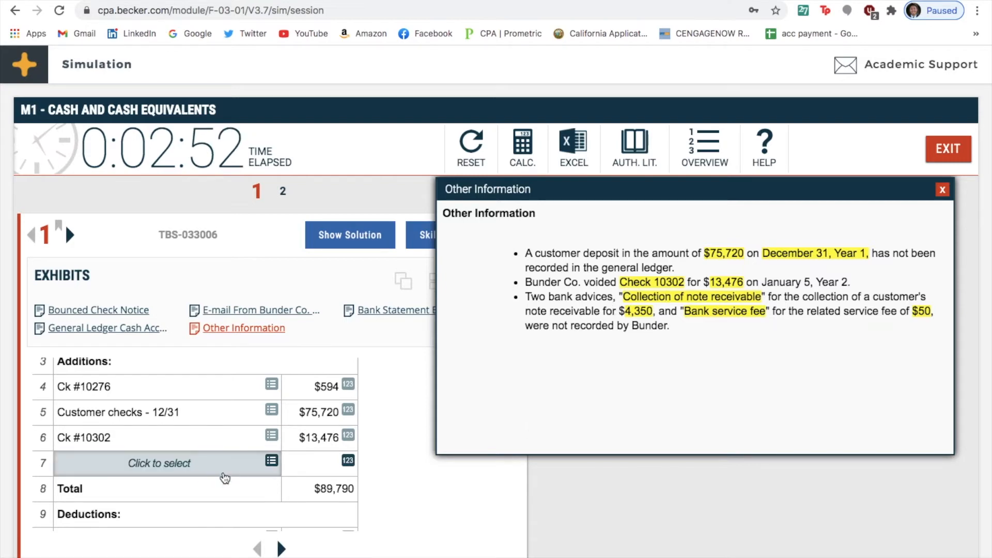
- Add Collection of note receivable for $4,350 as the fourth addition to the book balance, in row 7
left_click(225, 475)
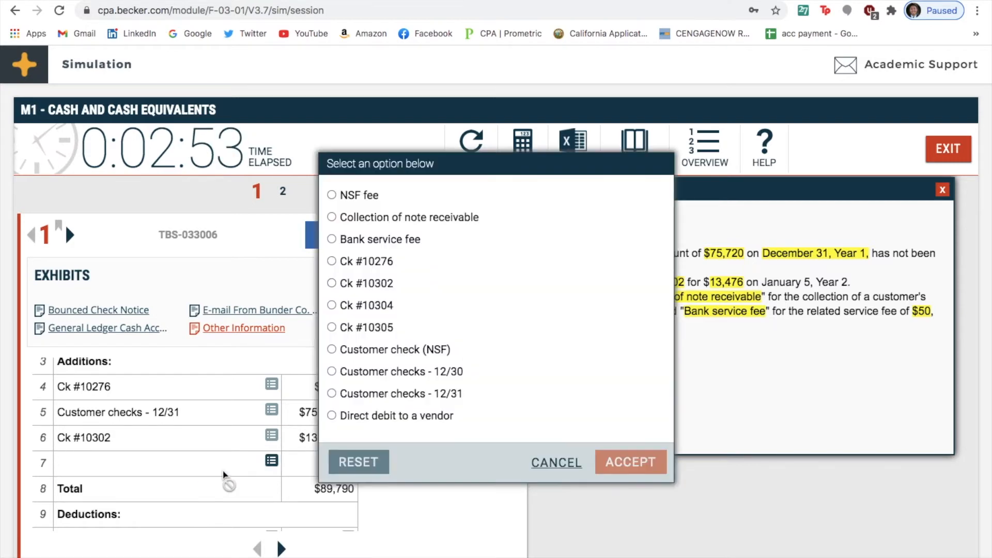
left_click(360, 221)
left_click(637, 456)
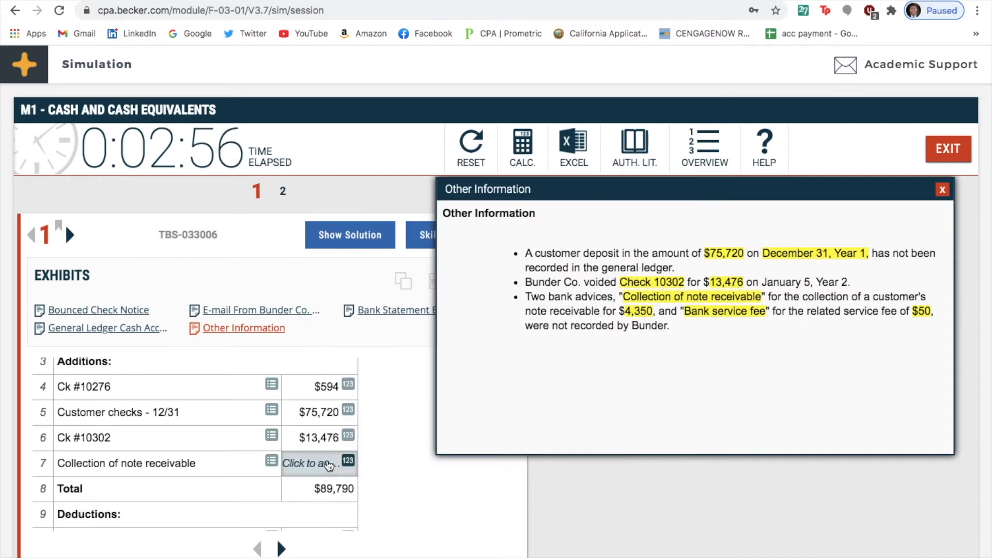
left_click(329, 463)
type("4350")
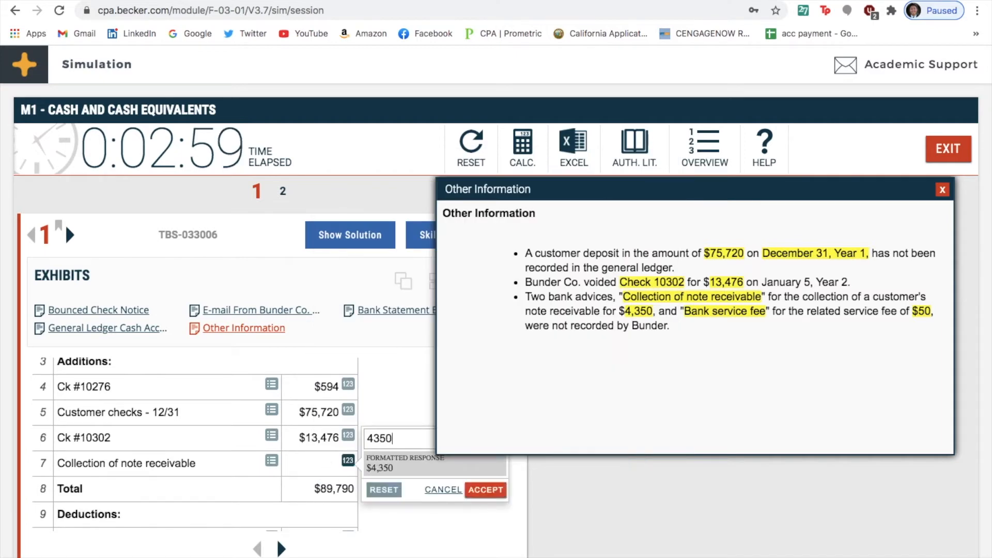
left_click(484, 490)
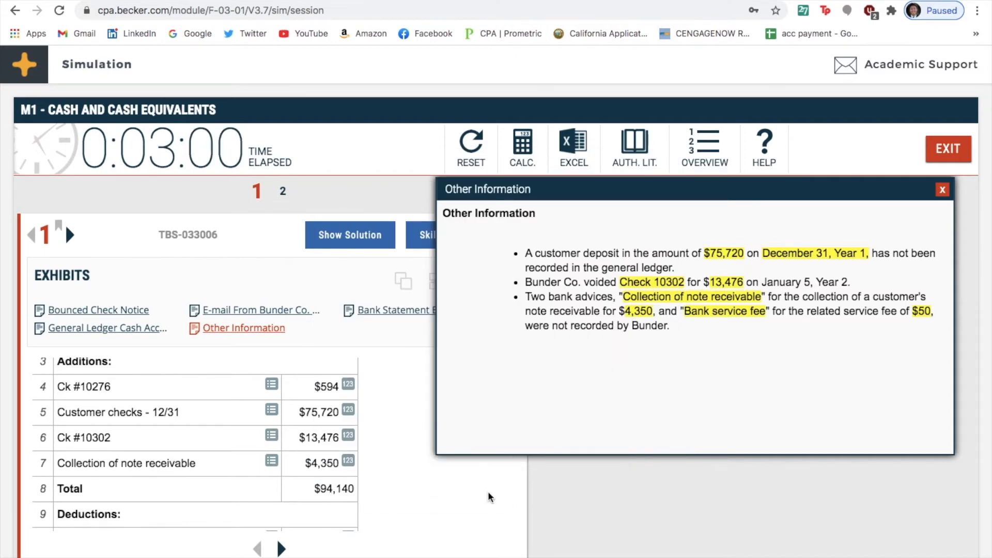
- Add Bank service fee for $50 as the third deduction from the book balance, in row 12
scroll(134, 462, "down", 3)
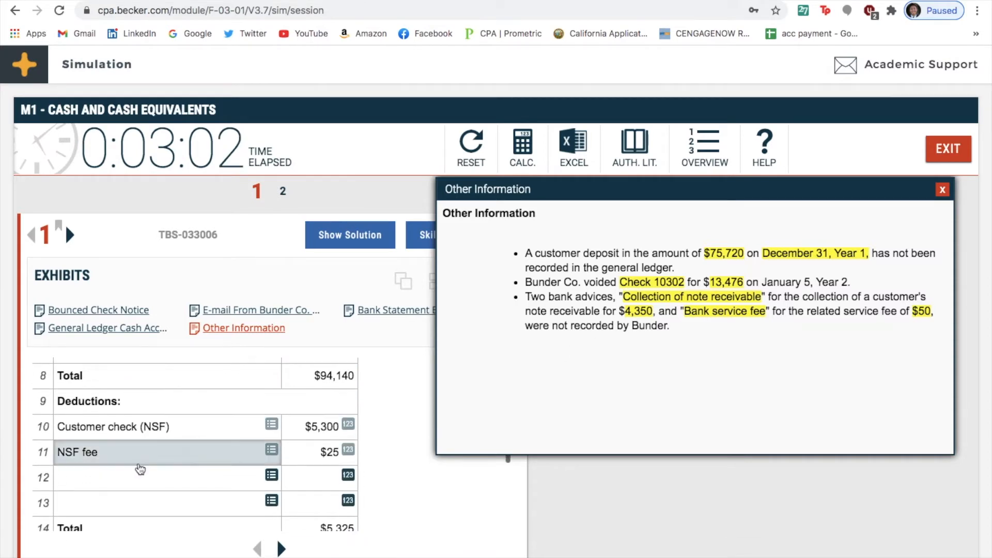
left_click(142, 474)
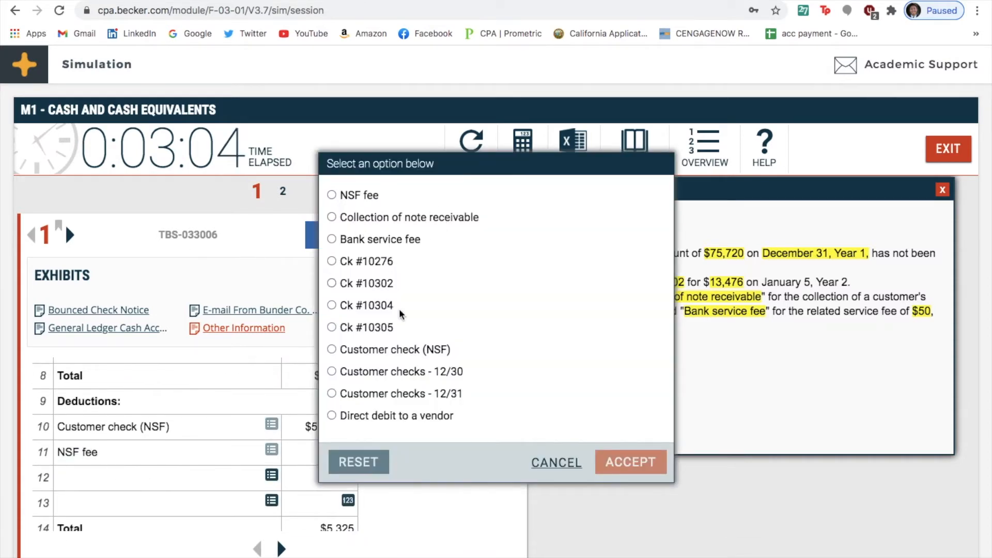
left_click(371, 242)
left_click(644, 461)
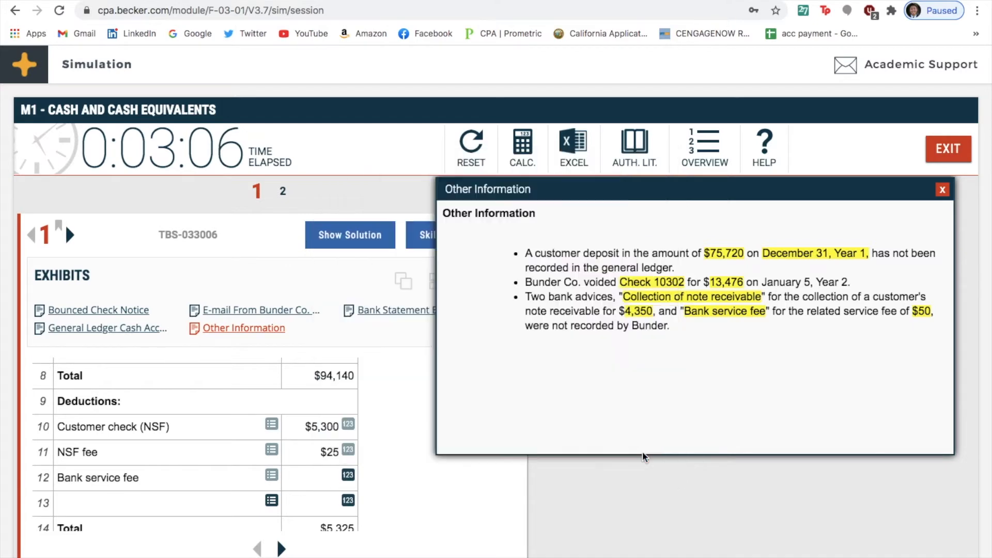
left_click(323, 477)
type("50")
left_click(500, 504)
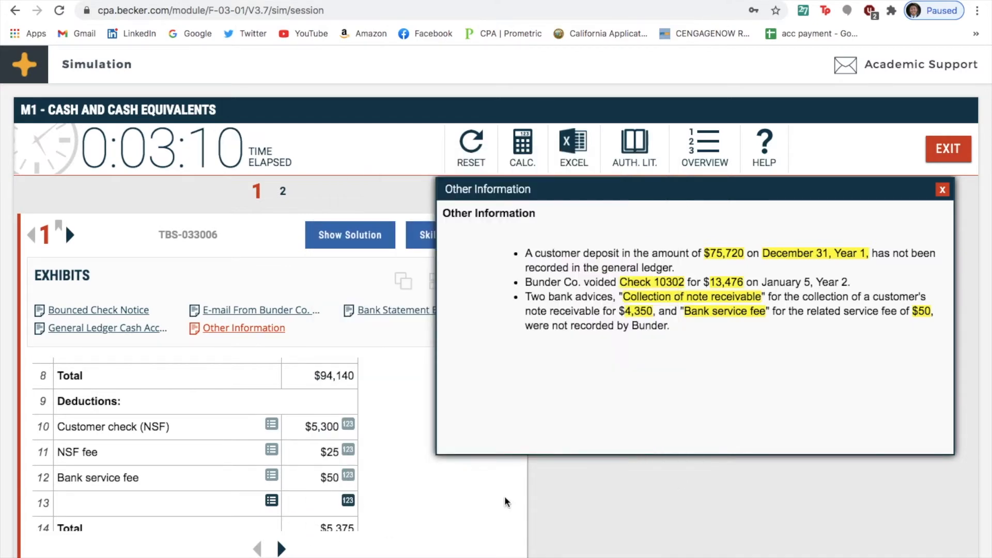
- Close the Other Information exhibit and place the Bank Statement Excerpts and General Ledger Cash Account Excerpt side by side
left_click(942, 190)
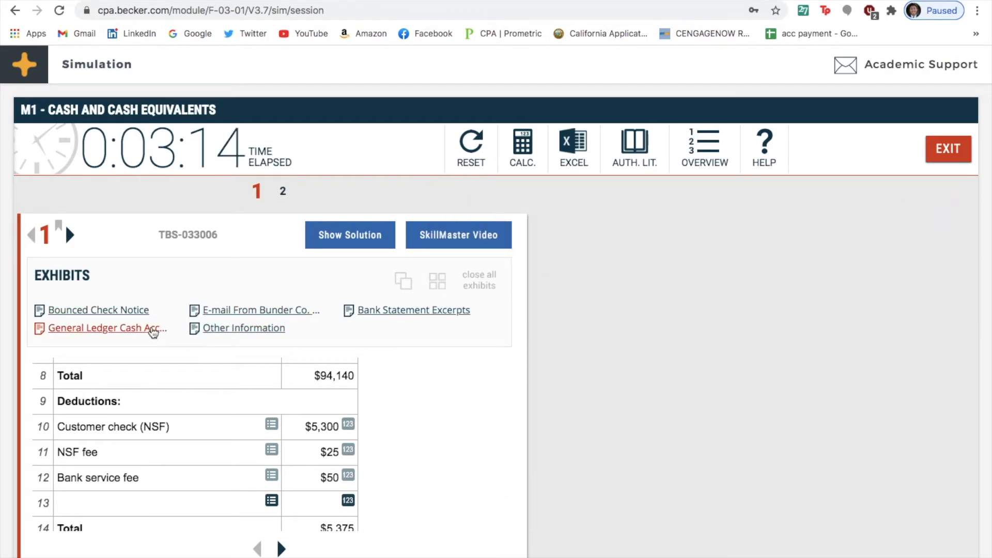
left_click(152, 329)
left_click(379, 311)
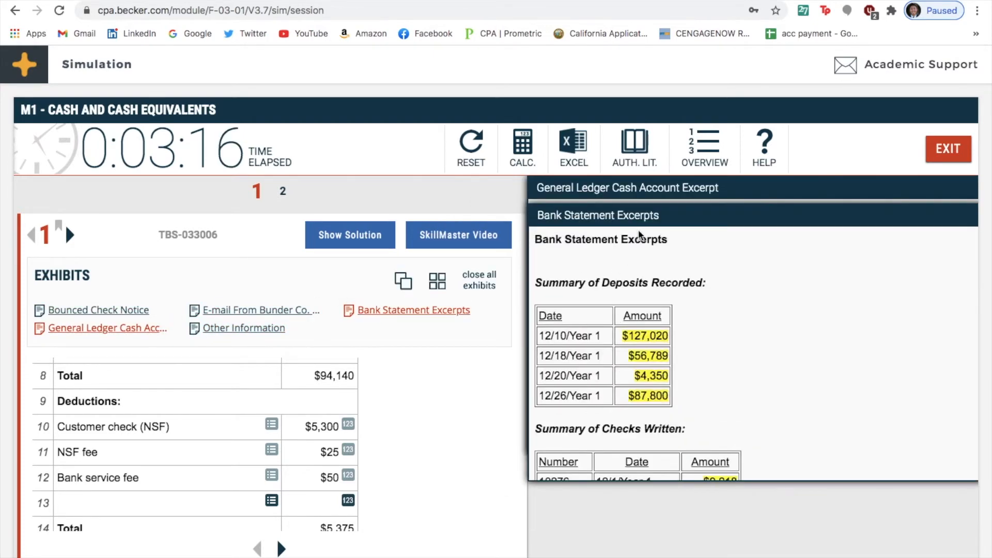
left_click_drag(639, 216, 126, 189)
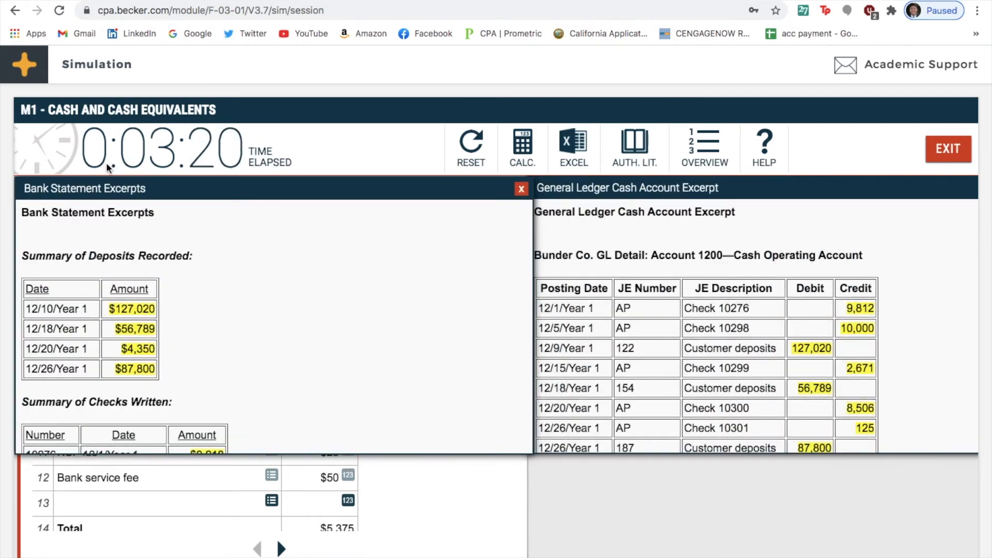
- Compare the deposits and checks in the bank statement with the general ledger entries to find items the bank has not recorded
scroll(200, 360, "down", 1)
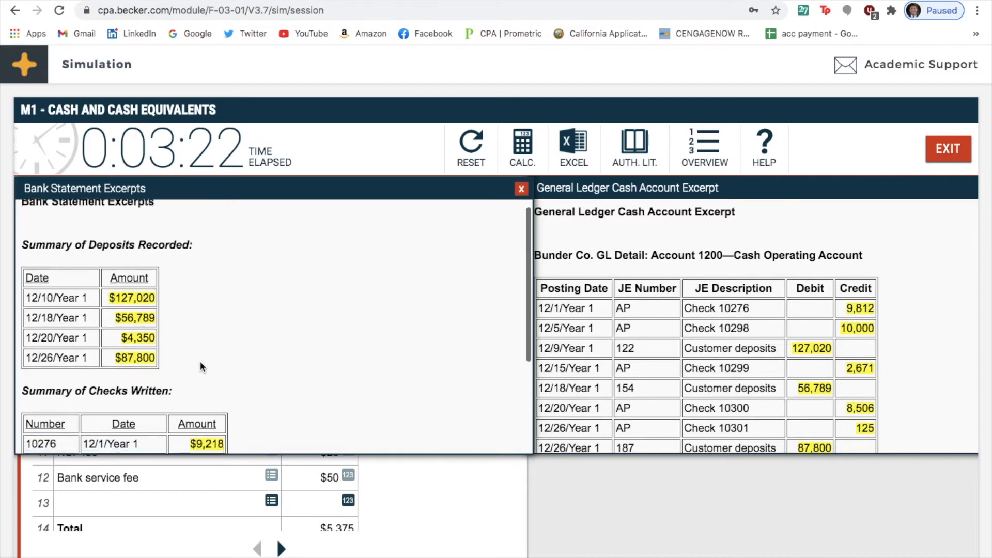
scroll(657, 399, "down", 3)
scroll(657, 399, "up", 3)
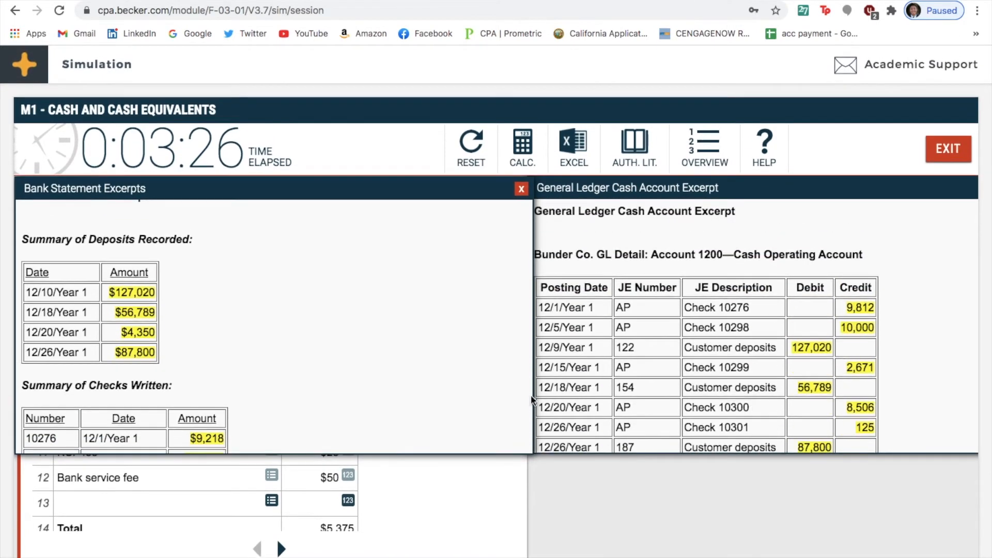
scroll(383, 360, "up", 1)
scroll(188, 356, "down", 4)
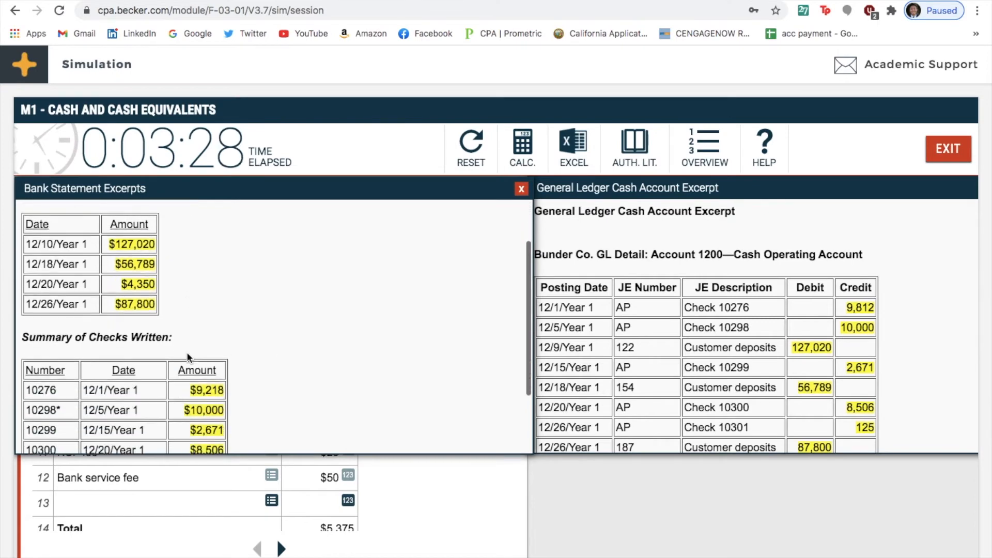
scroll(188, 355, "down", 1)
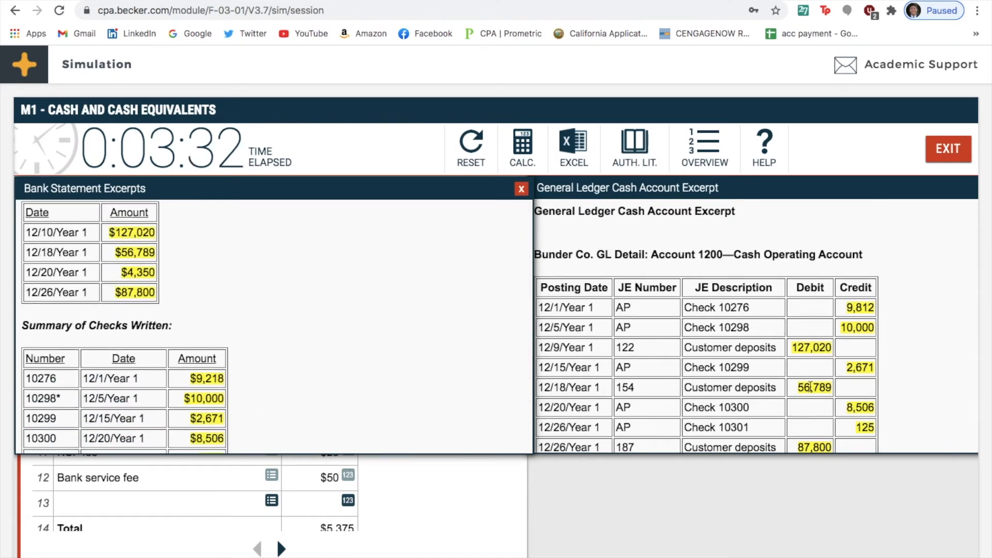
scroll(811, 387, "down", 3)
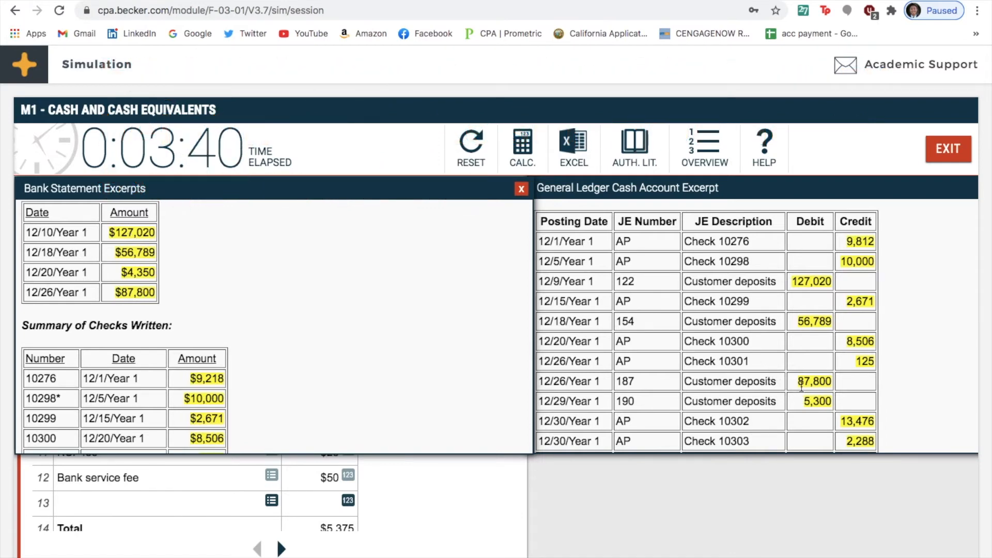
scroll(418, 288, "down", 3)
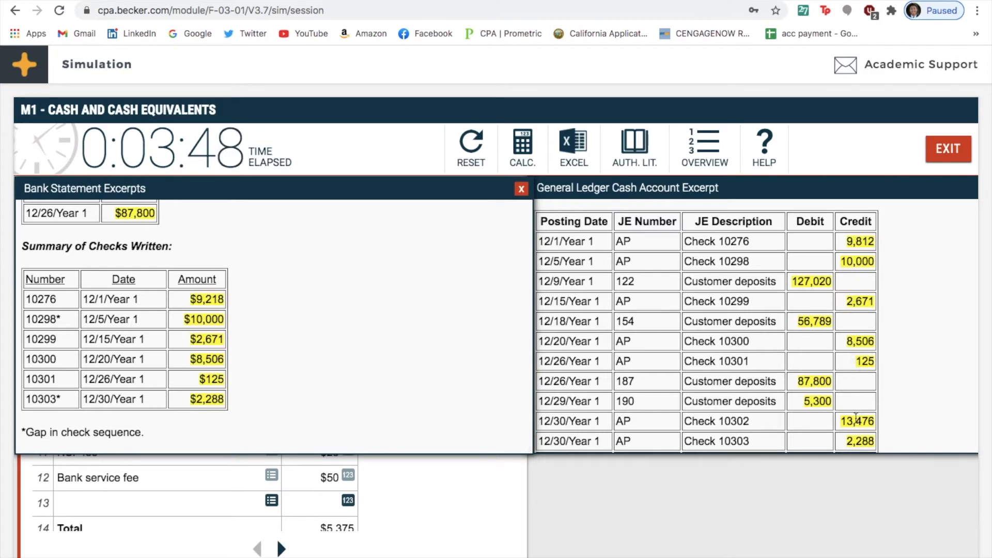
scroll(854, 441, "down", 3)
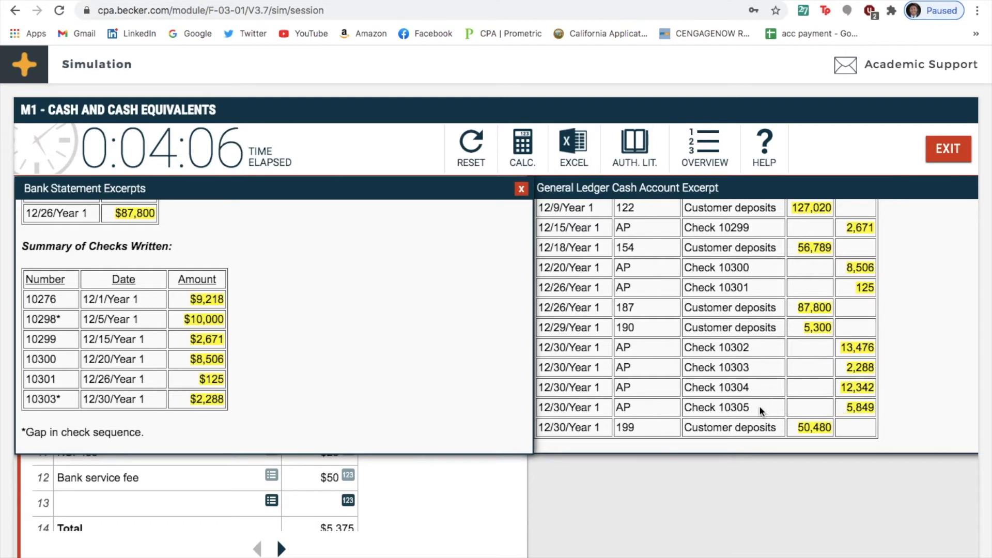
- Close the bank statement exhibit and add Ck #10304 for $12,342 as the first deduction from the bank balance, in row 10
left_click(521, 189)
scroll(330, 364, "down", 5)
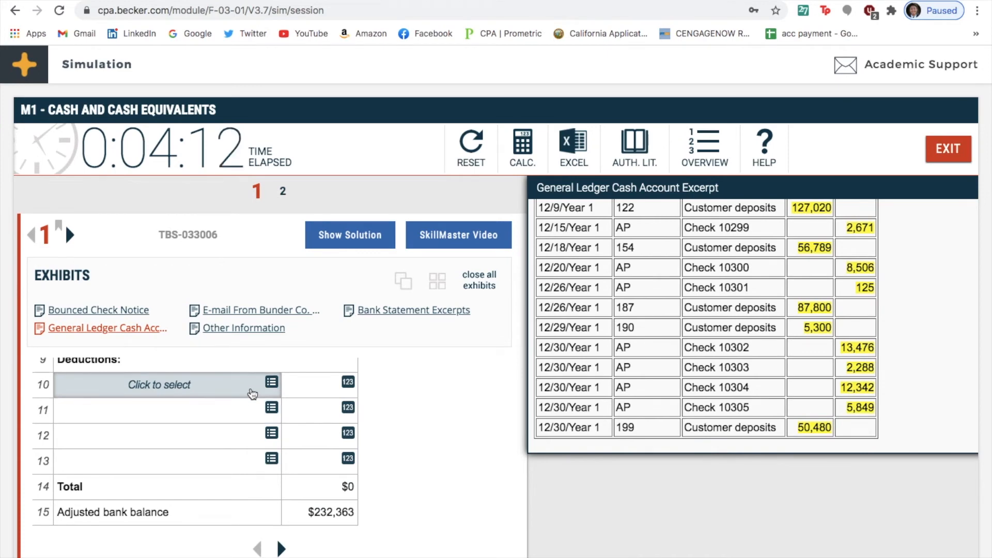
left_click(253, 394)
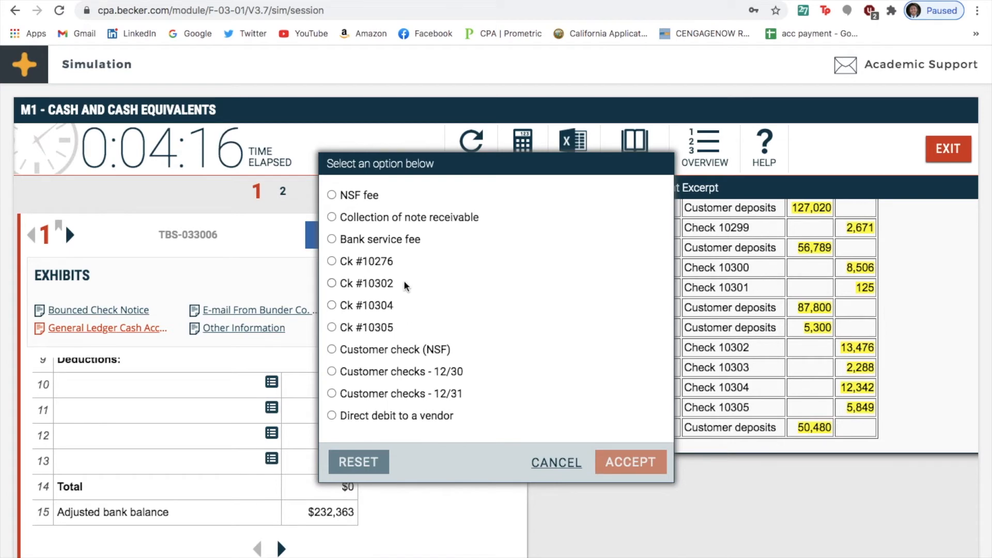
left_click(355, 308)
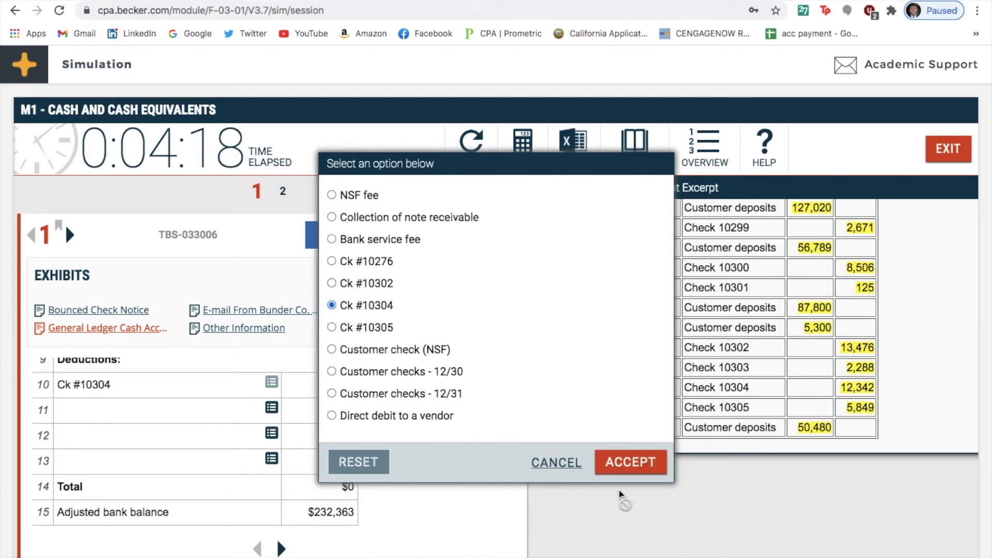
left_click(637, 463)
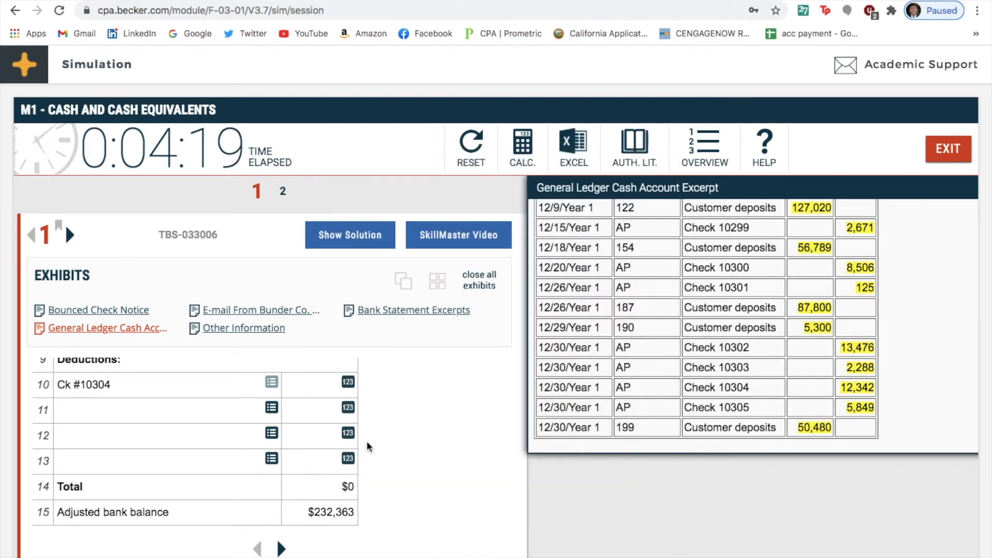
left_click(297, 385)
type("12")
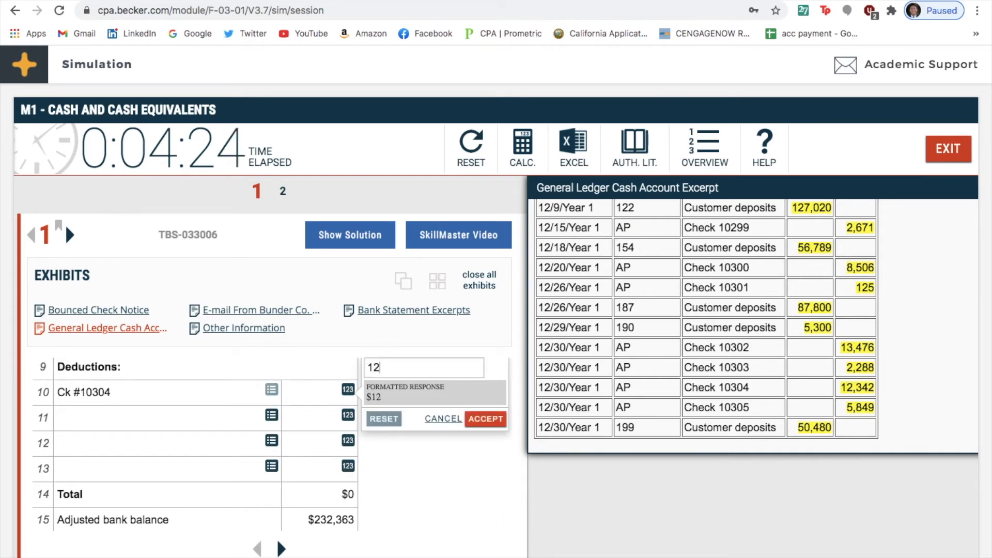
type("342")
left_click(485, 418)
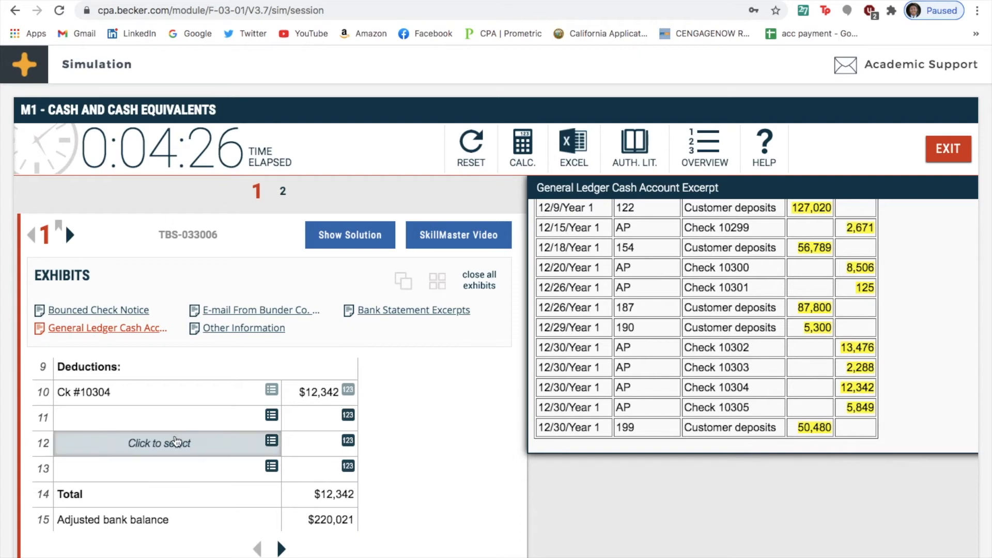
- Add Ck #10305 for $5,849 as the second deduction from the bank balance, in row 11
left_click(203, 413)
left_click(339, 326)
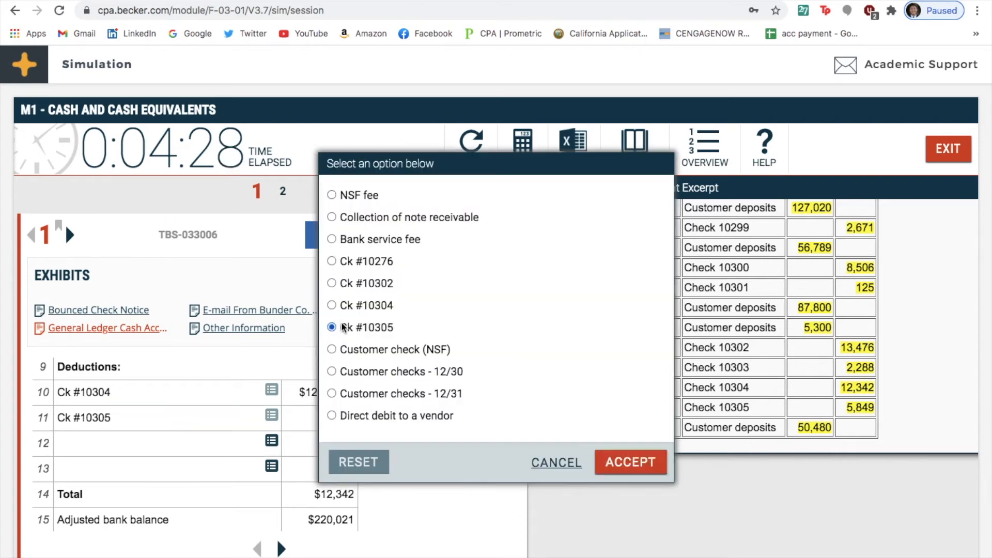
left_click(639, 467)
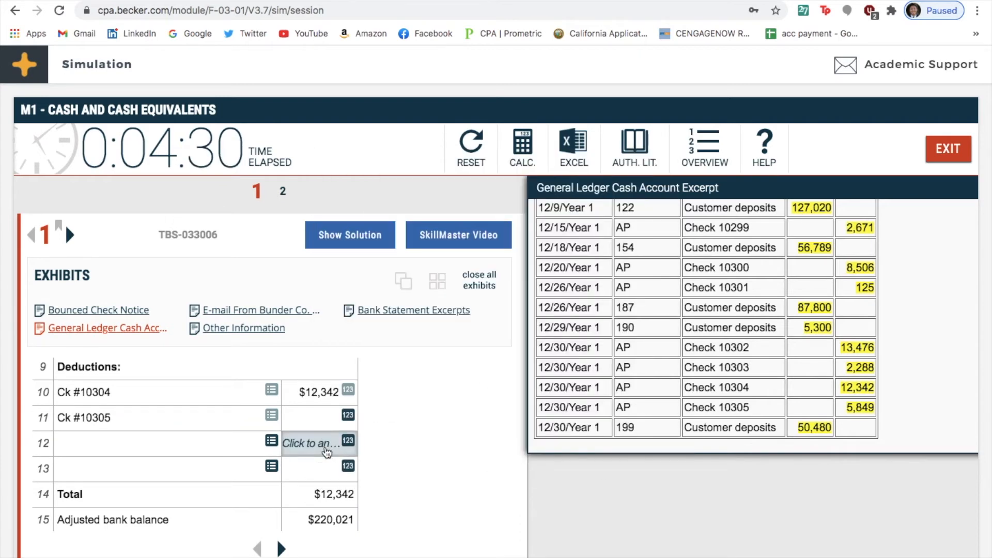
left_click(320, 428)
type("5849")
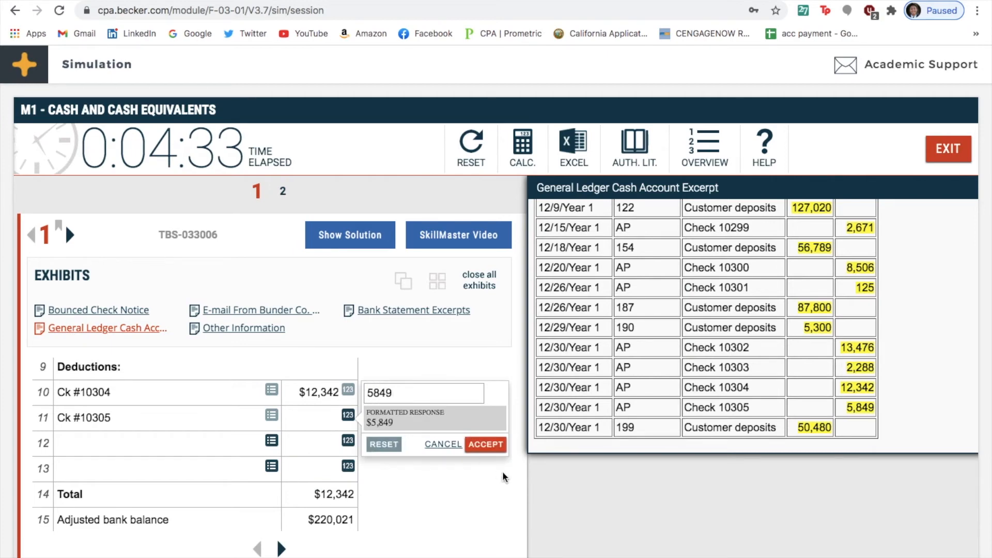
left_click(486, 444)
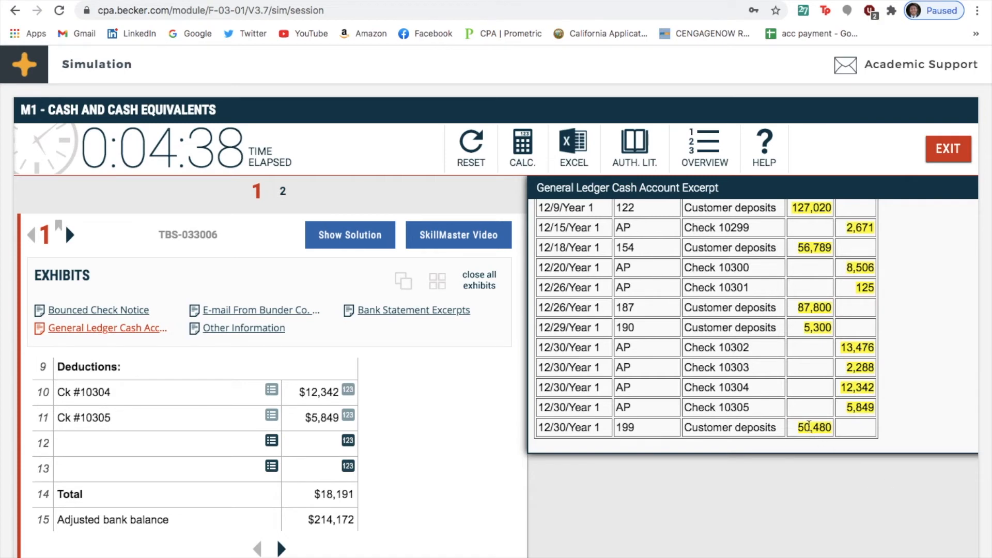
- Check the Bank Statement Excerpts for the 12/30 customer deposit of $50,480, and close the exhibit
left_click(425, 313)
scroll(630, 303, "down", 3)
scroll(631, 304, "down", 2)
scroll(630, 304, "up", 5)
left_click_drag(869, 212, 777, 218)
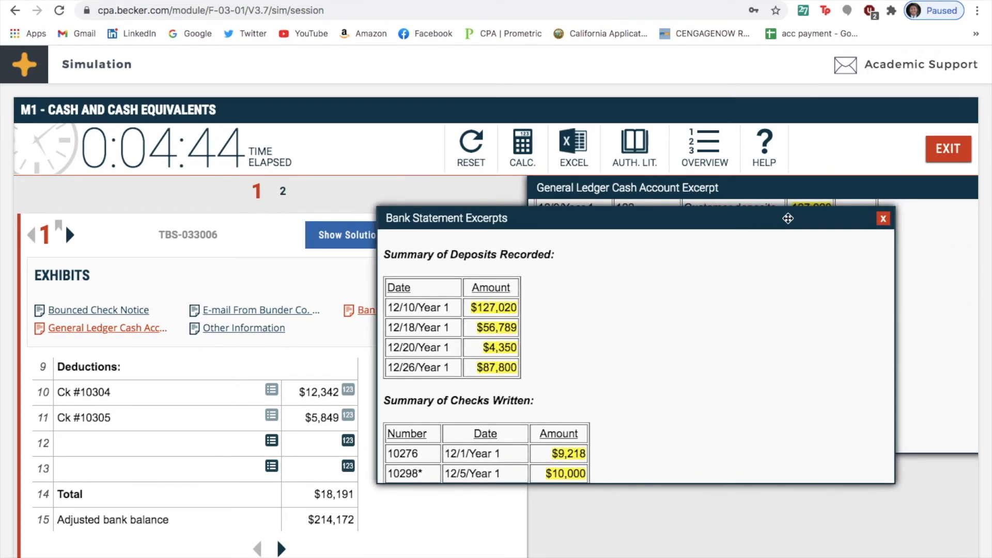
left_click(876, 217)
- Add Customer checks - 12/30 for $50,480 as the first addition to the bank balance, in row 4
scroll(330, 447, "up", 3)
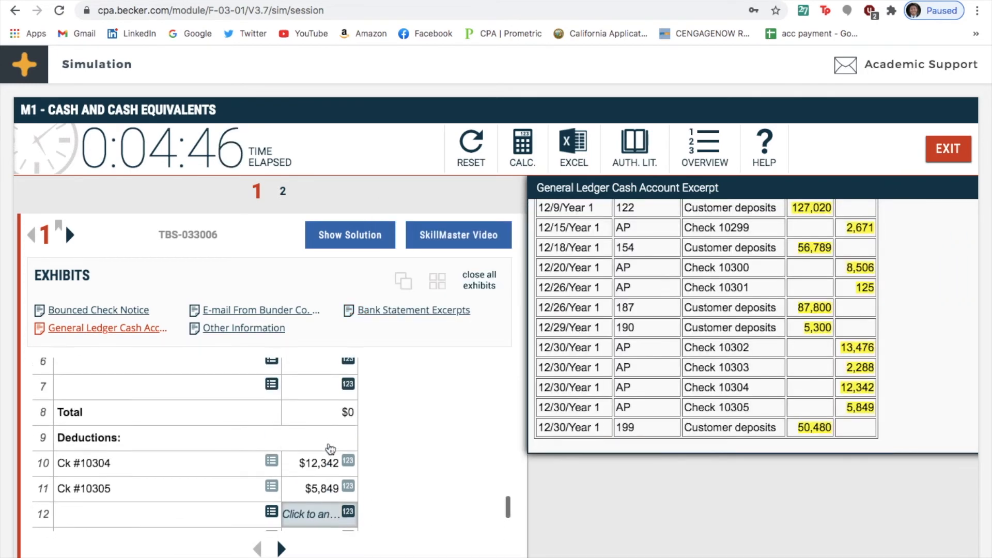
scroll(331, 448, "up", 1)
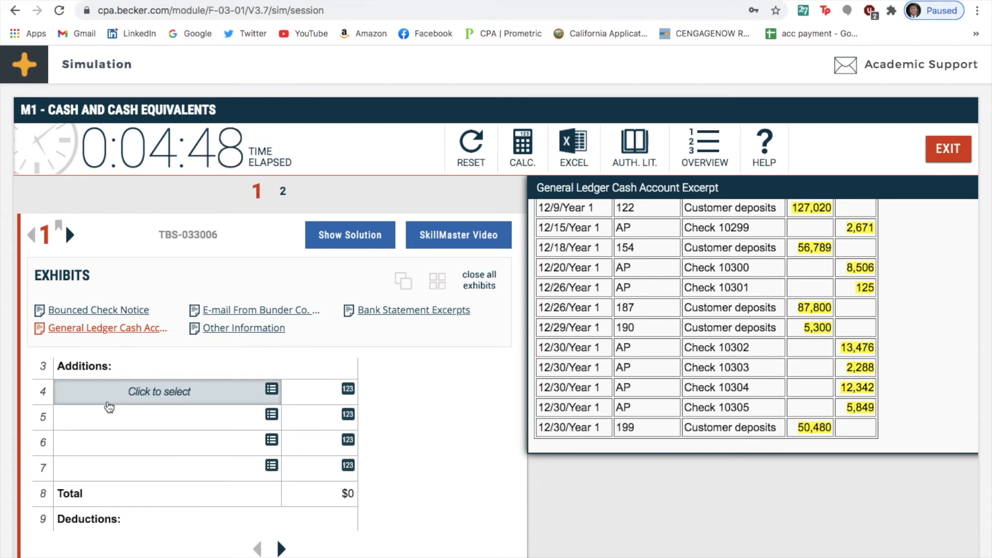
left_click(108, 405)
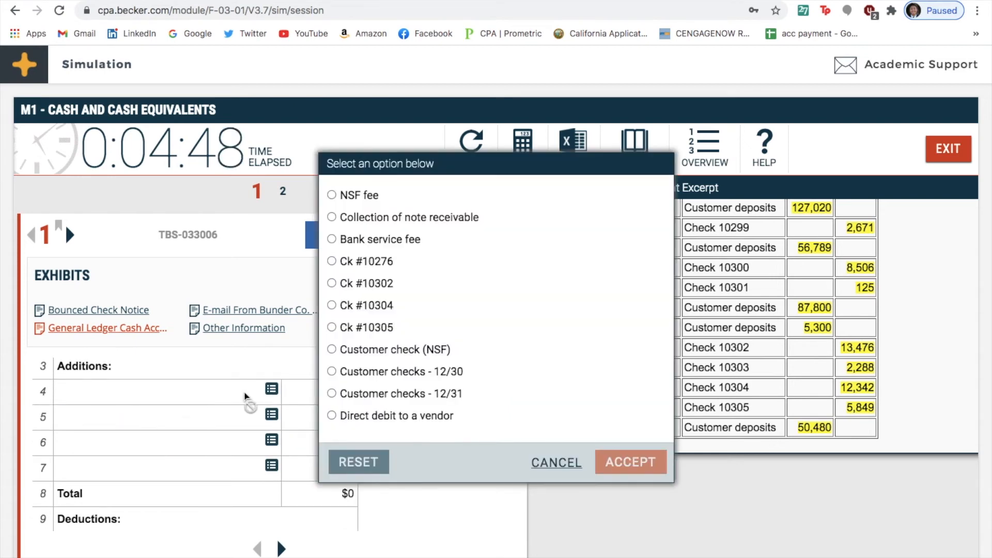
left_click(356, 370)
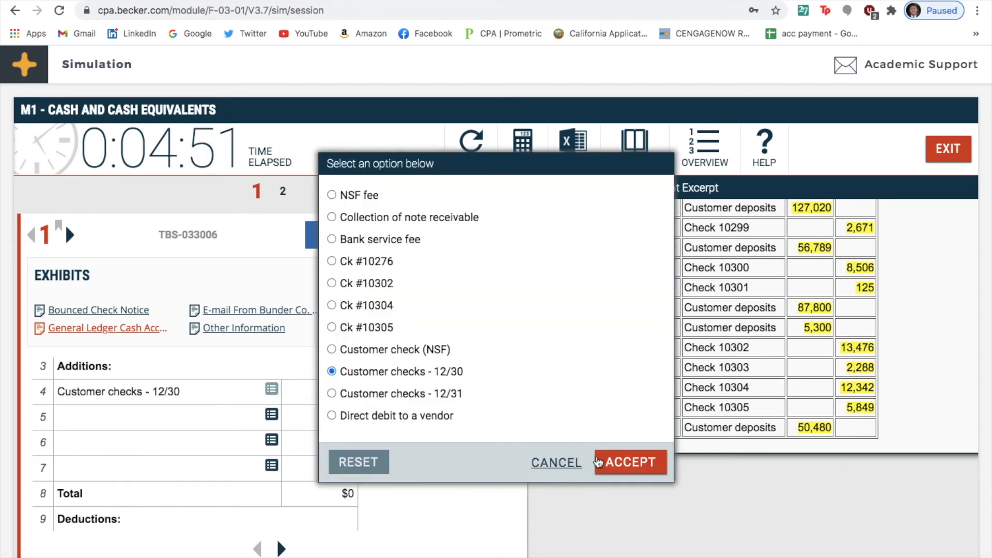
left_click(630, 462)
left_click(324, 395)
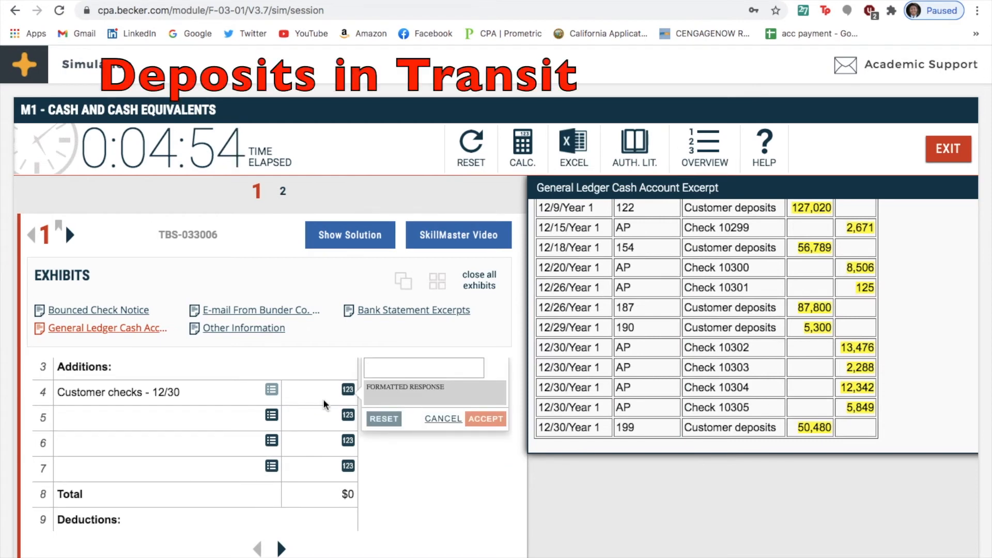
type("50480")
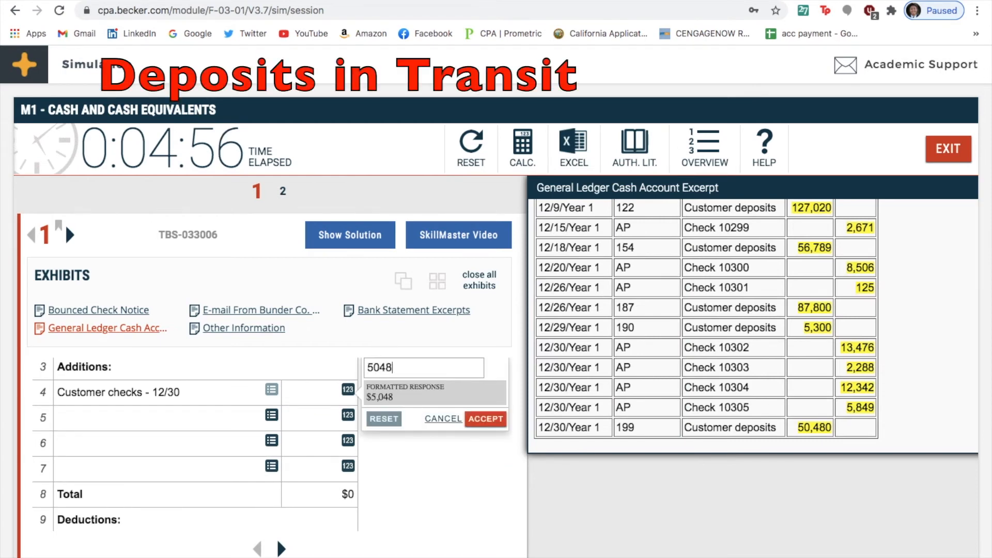
left_click(486, 419)
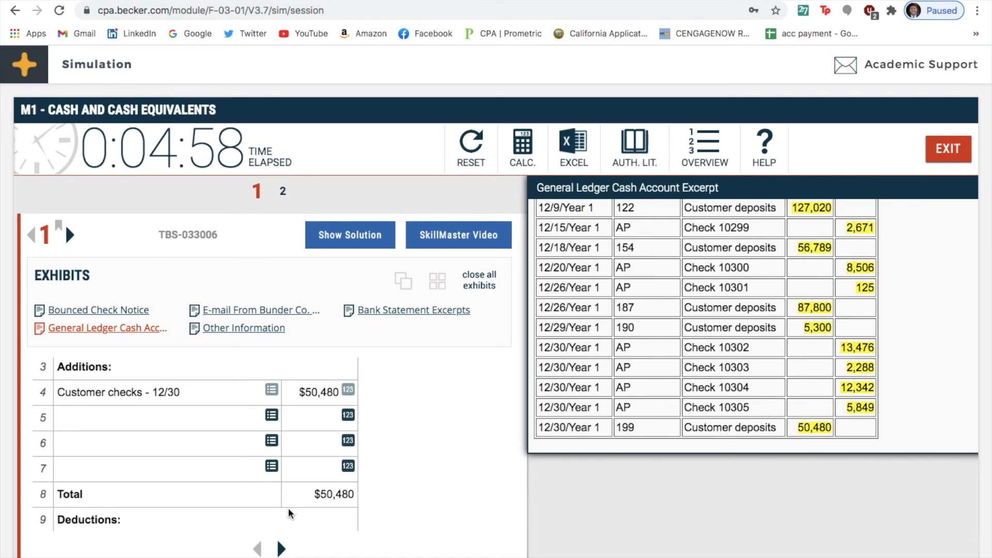
- Compare the adjusted bank balance with the correct cash balance, and open the Other Information exhibit to look for a missing reconciling item
scroll(306, 475, "down", 3)
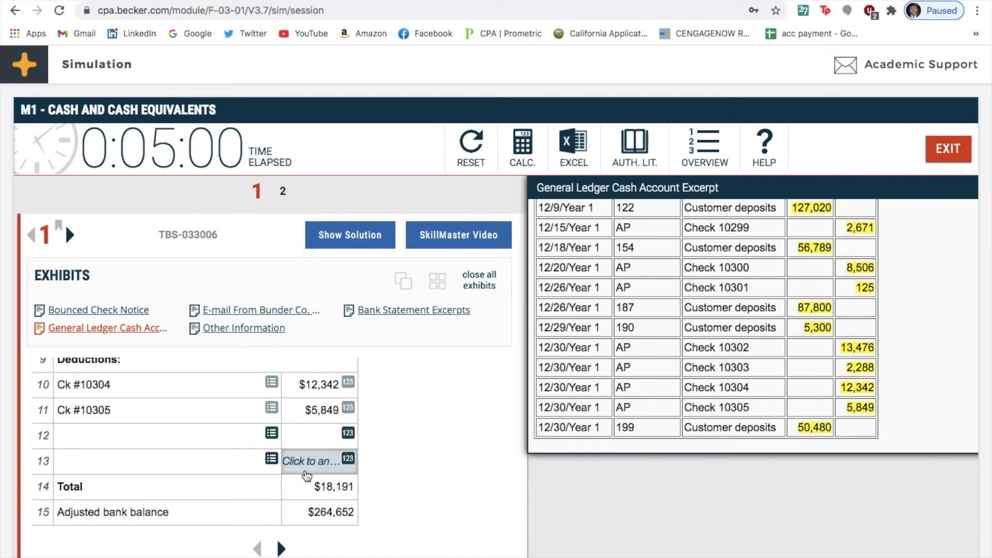
scroll(307, 476, "up", 7)
scroll(305, 469, "up", 10)
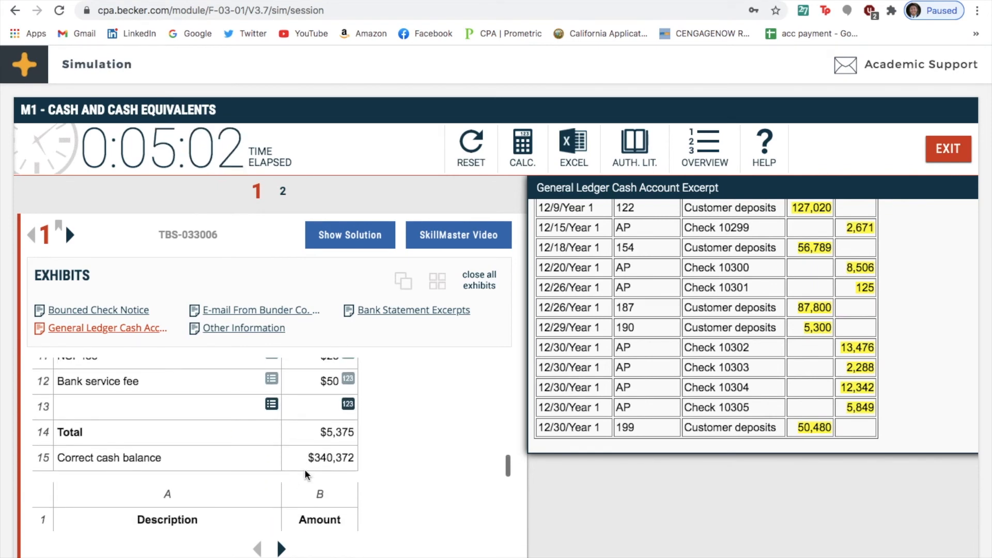
scroll(309, 478, "up", 3)
scroll(310, 478, "down", 12)
left_click(269, 325)
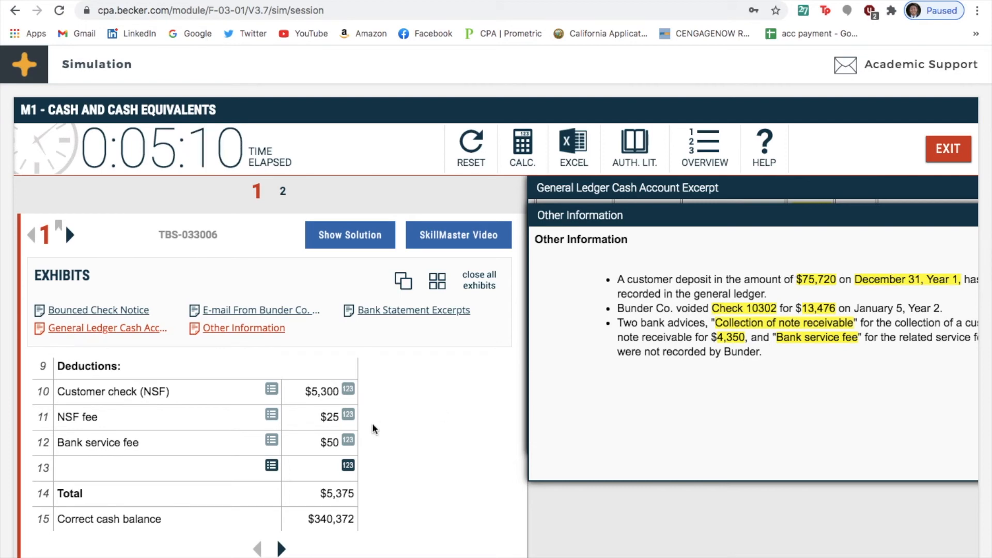
scroll(373, 424, "up", 3)
scroll(373, 426, "down", 4)
scroll(373, 429, "down", 7)
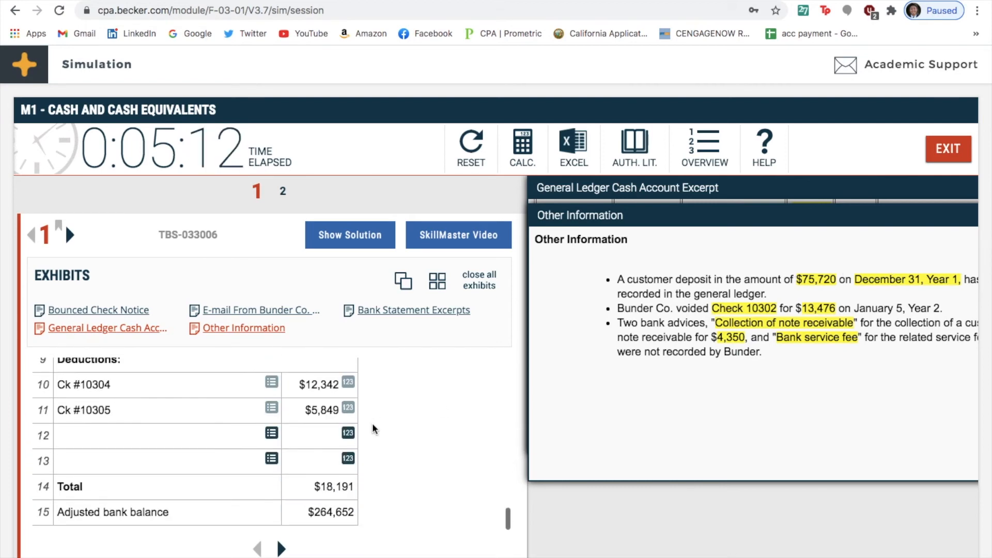
- Add Customer checks - 12/31 for $75,720 as the second addition to the bank balance, in row 5
scroll(138, 426, "up", 2)
scroll(139, 426, "up", 3)
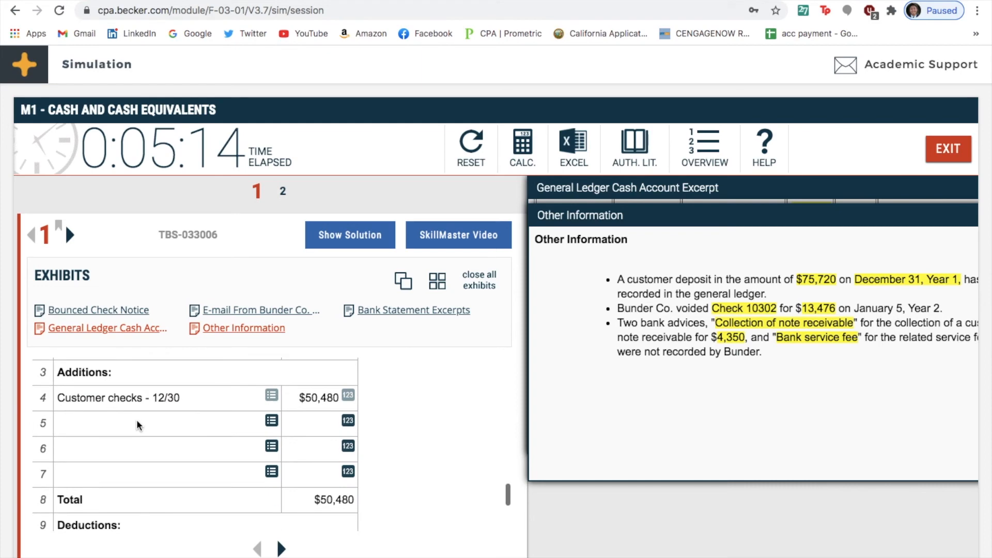
left_click(154, 426)
left_click(358, 392)
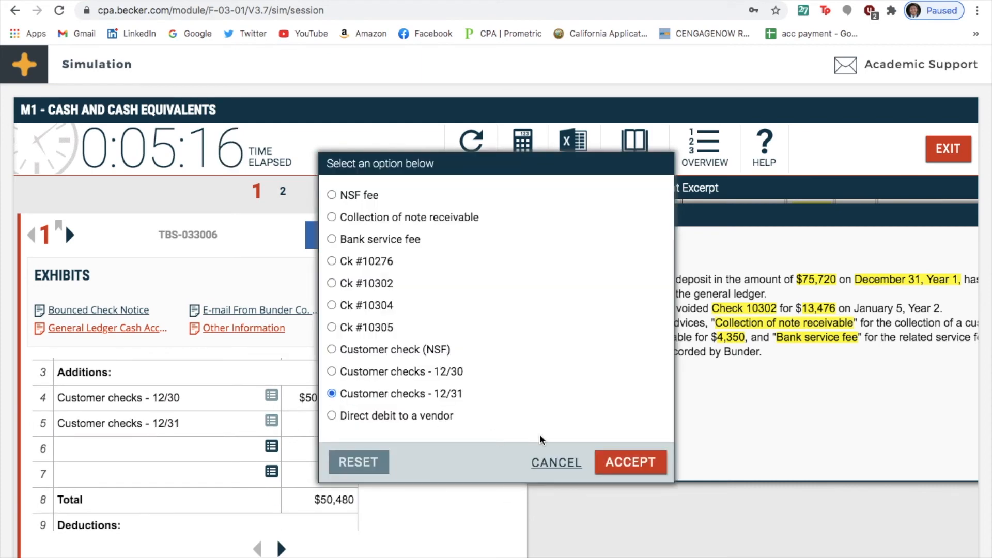
left_click(631, 462)
left_click(295, 424)
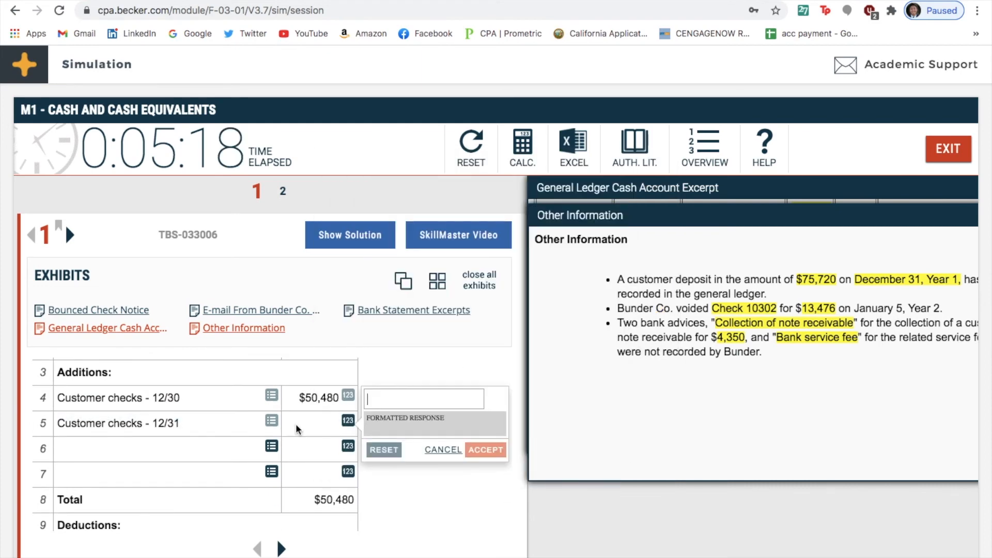
type("7")
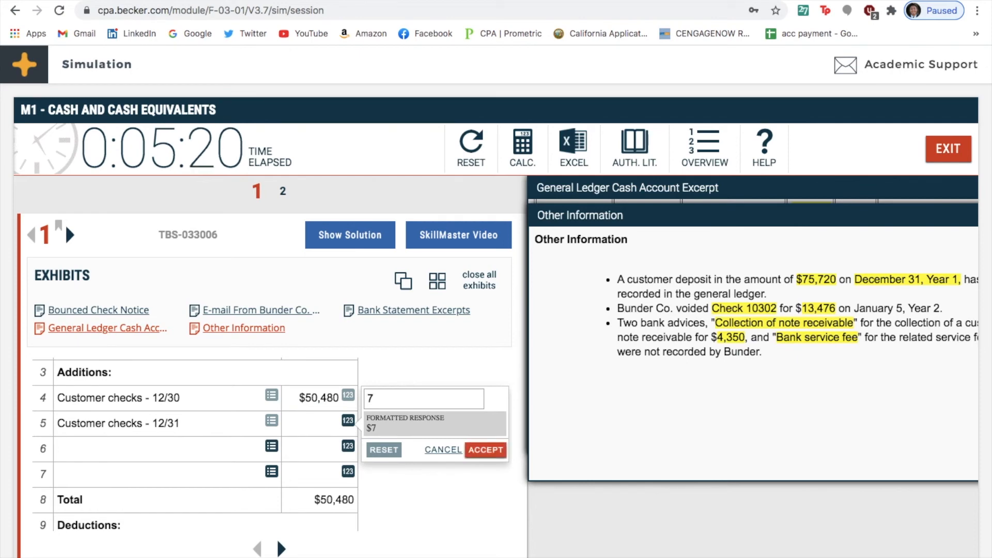
type("572")
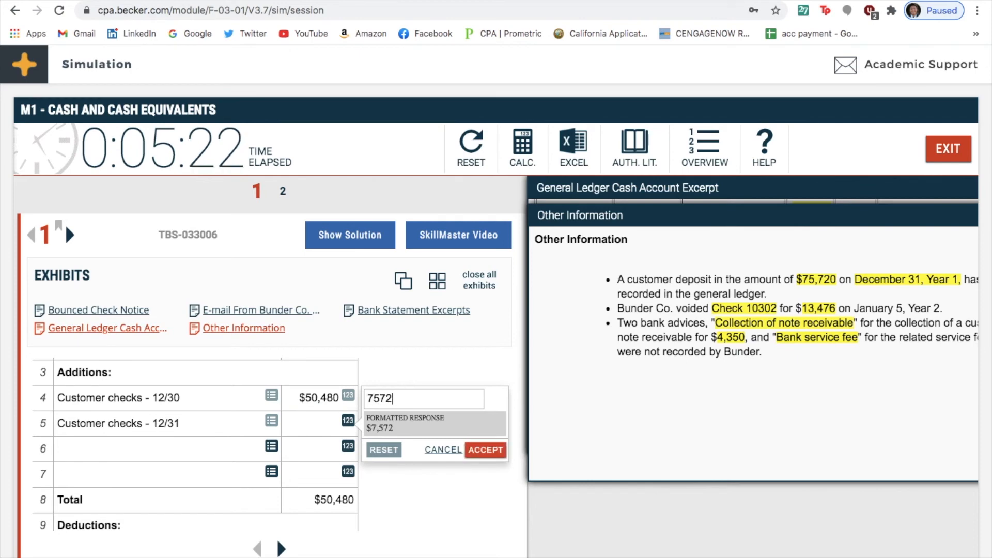
left_click(498, 460)
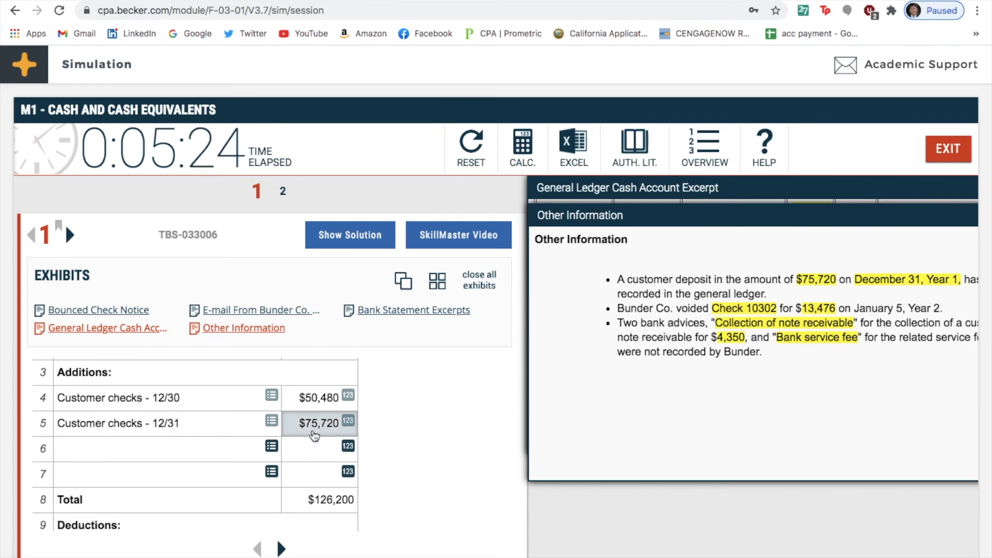
- Check the adjusted bank balance against the correct cash balance, and show the solution to grade the reconciliation
scroll(320, 445, "down", 5)
scroll(313, 435, "up", 2)
scroll(312, 434, "down", 10)
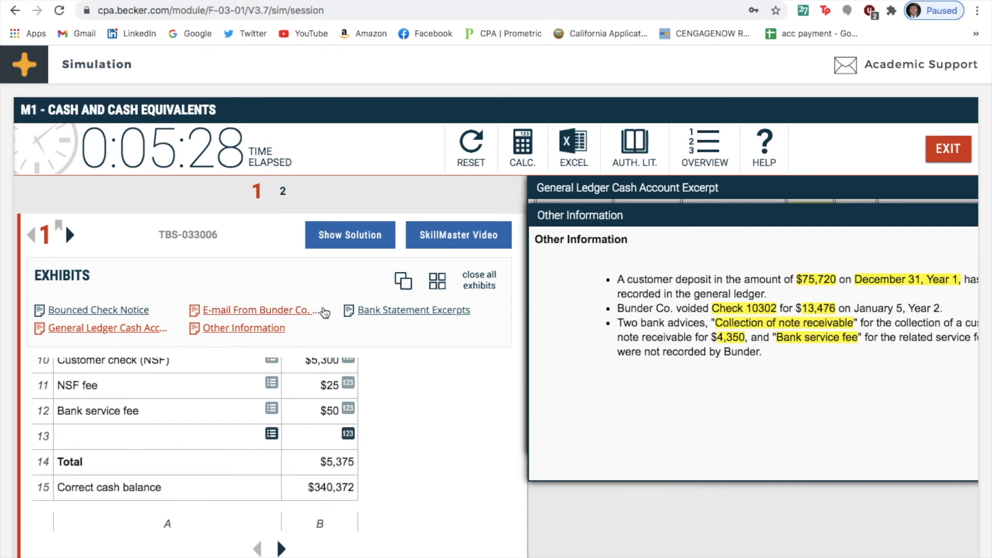
left_click(349, 235)
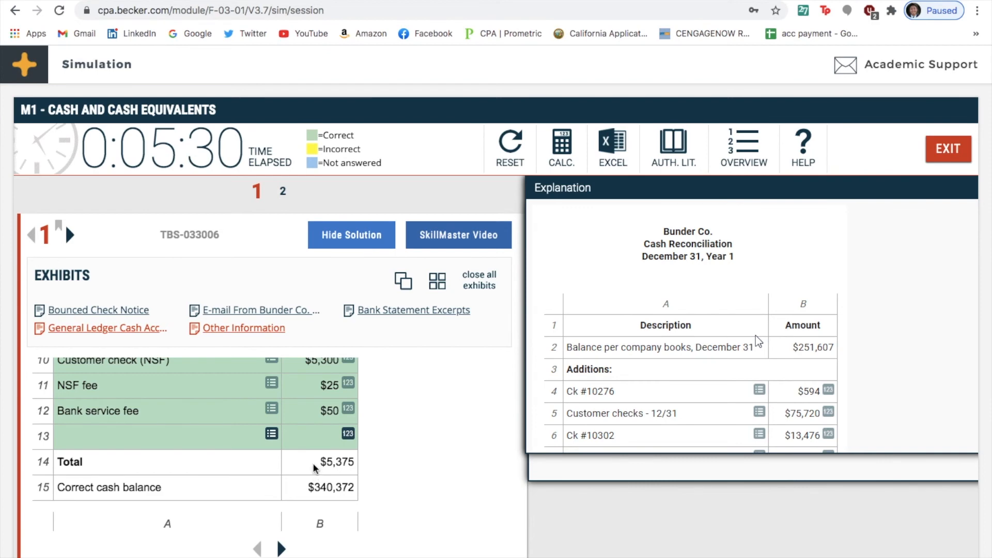
- Review the graded additions, deductions and final balances in both the company books and bank statement sections
scroll(316, 454, "down", 2)
scroll(317, 454, "down", 6)
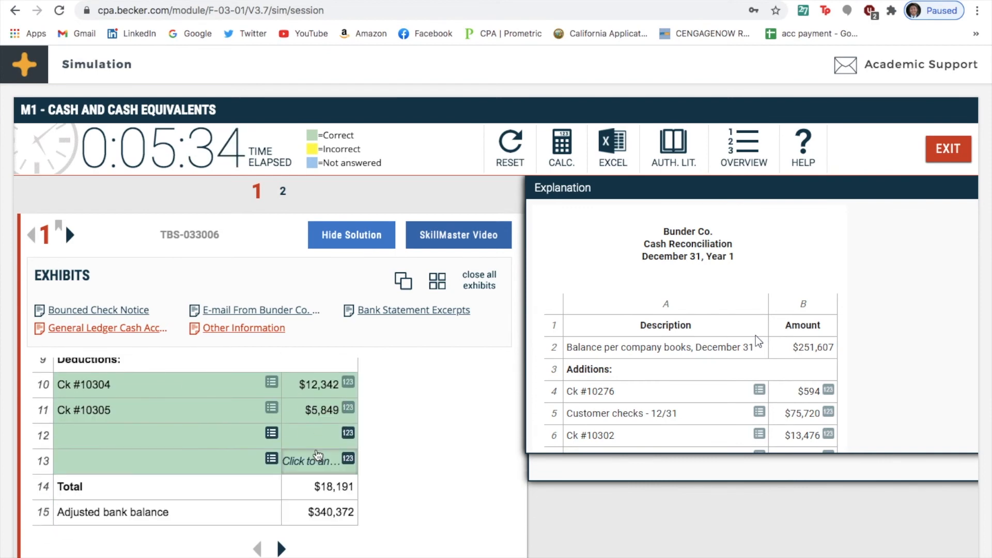
scroll(317, 455, "up", 12)
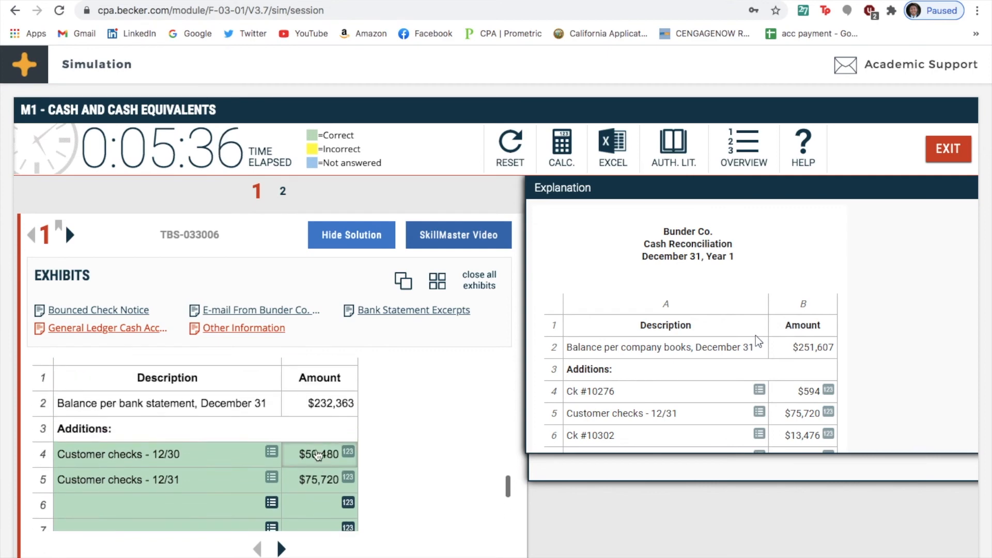
scroll(317, 456, "up", 6)
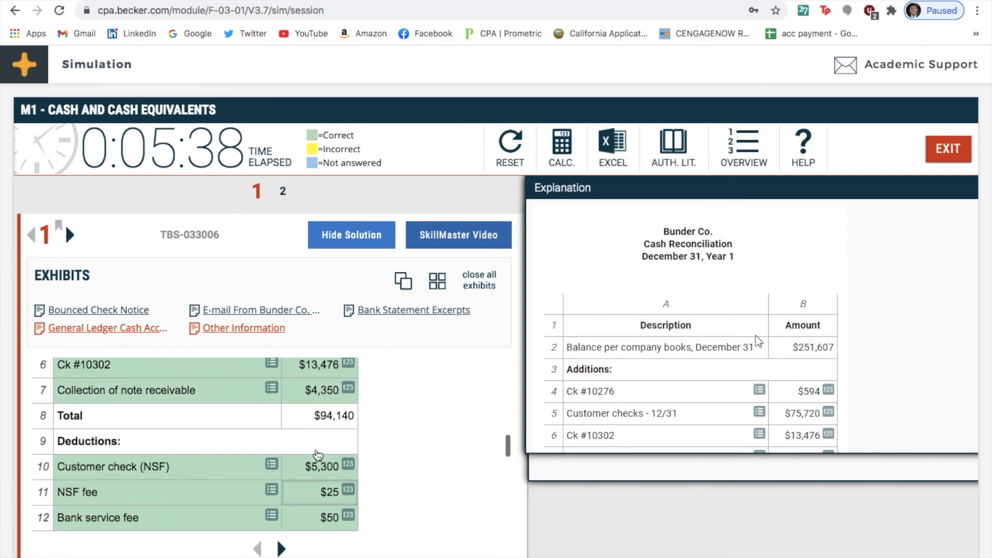
scroll(318, 454, "up", 8)
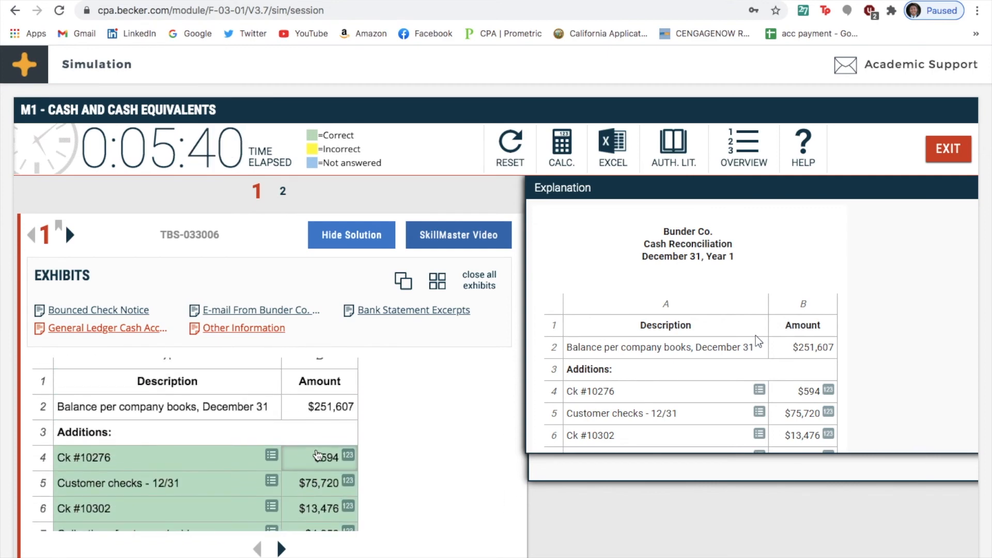
scroll(317, 459, "up", 3)
scroll(317, 459, "down", 6)
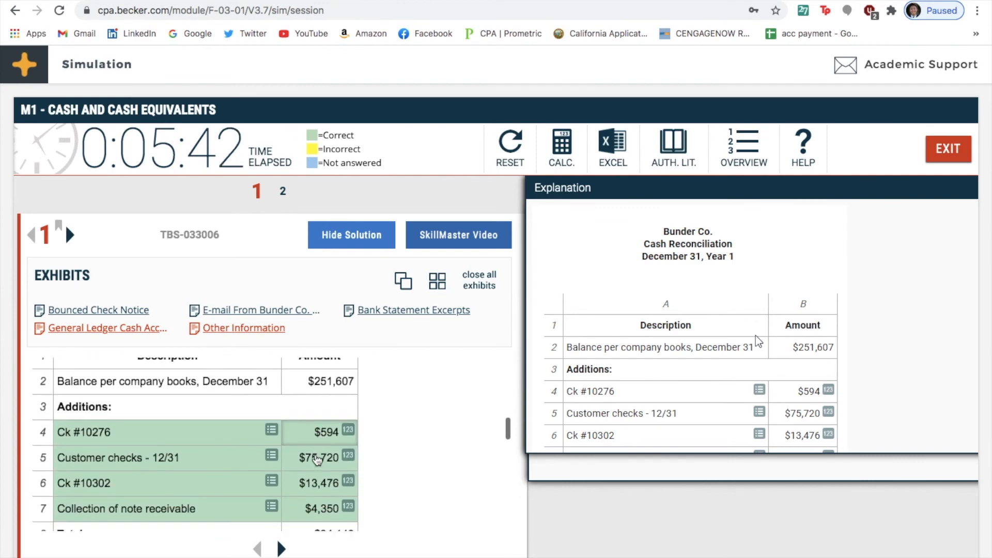
scroll(317, 459, "down", 2)
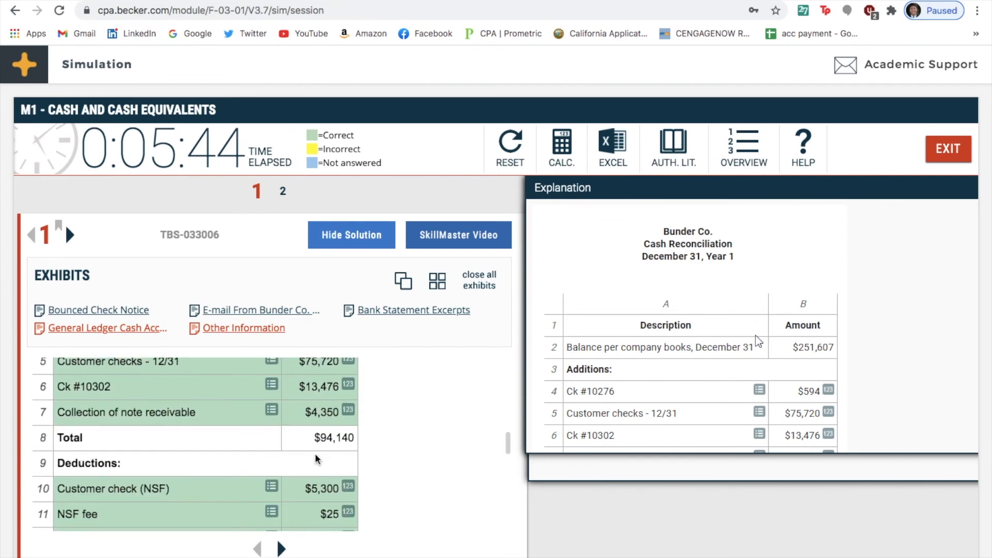
scroll(317, 459, "down", 3)
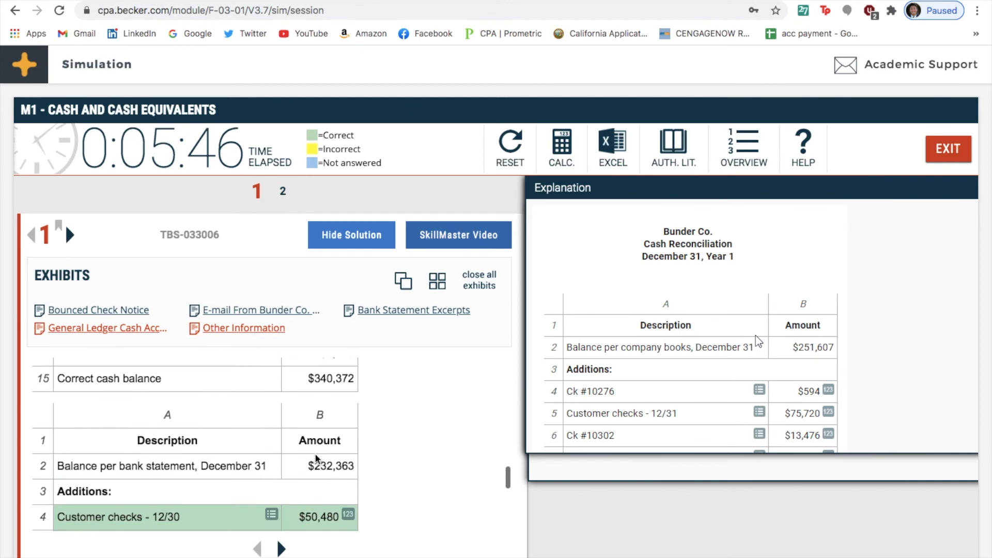
scroll(317, 459, "down", 5)
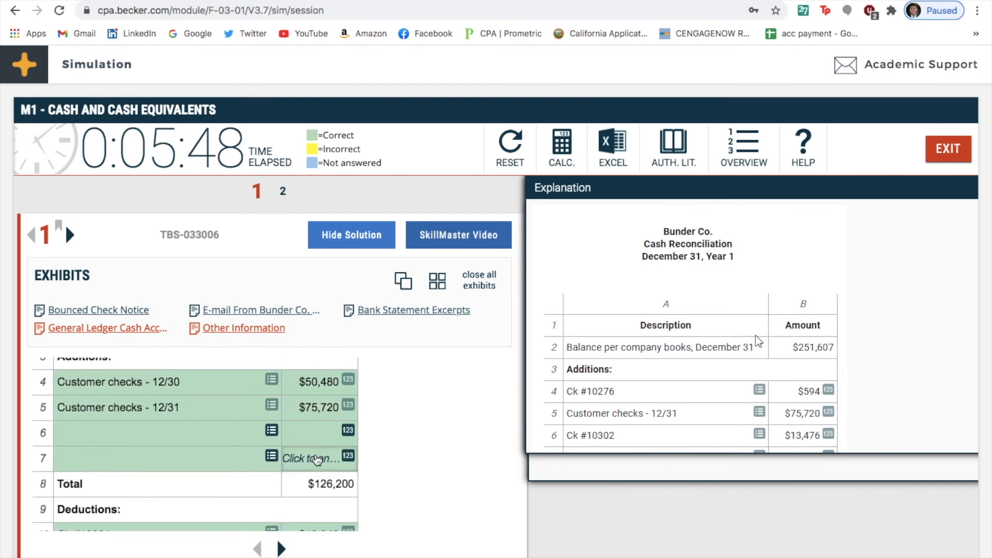
scroll(317, 459, "down", 3)
scroll(317, 458, "down", 3)
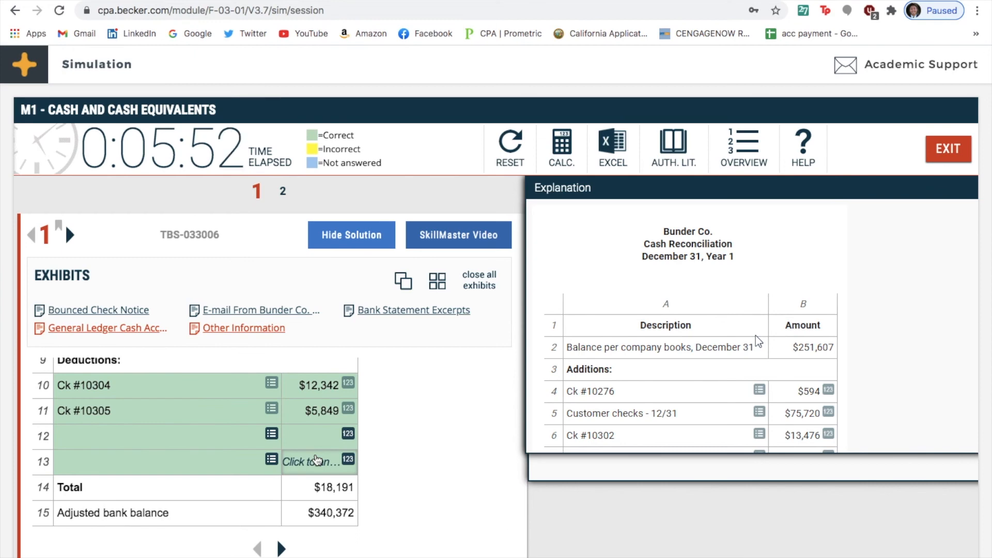
scroll(317, 459, "up", 8)
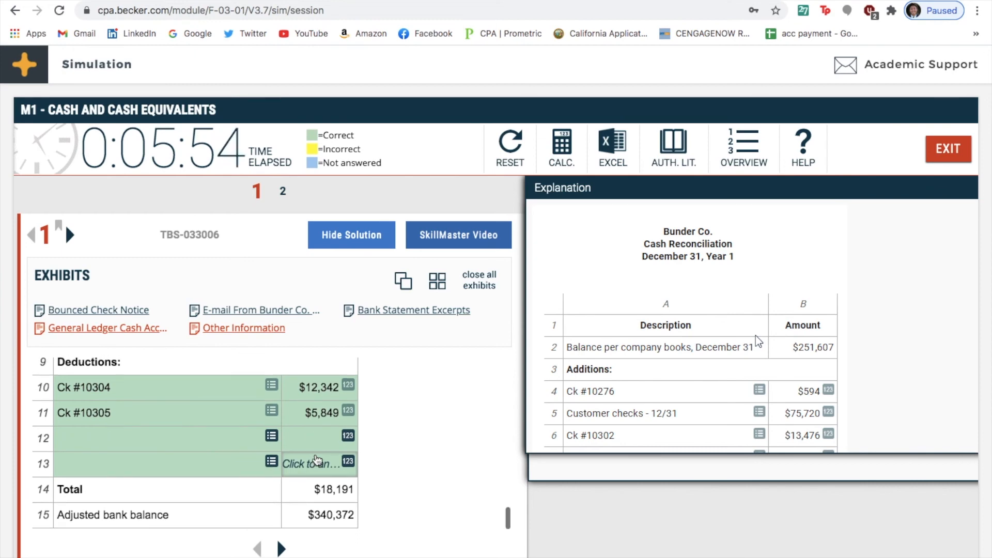
scroll(317, 459, "down", 10)
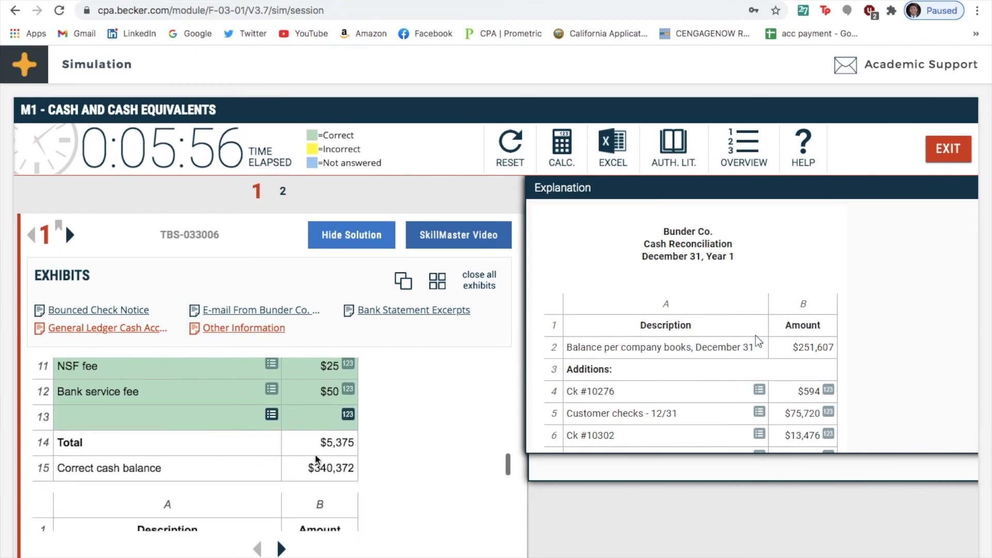
scroll(316, 460, "up", 12)
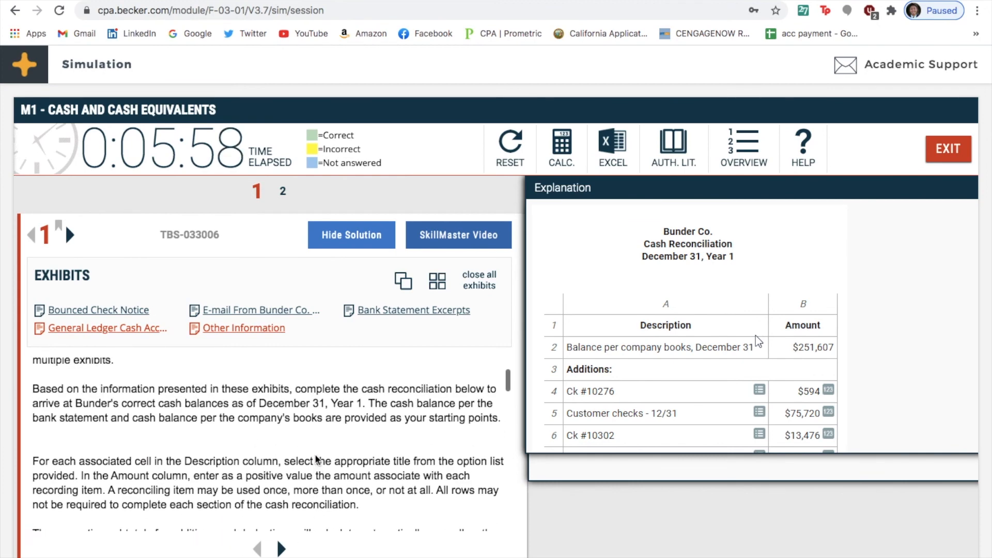